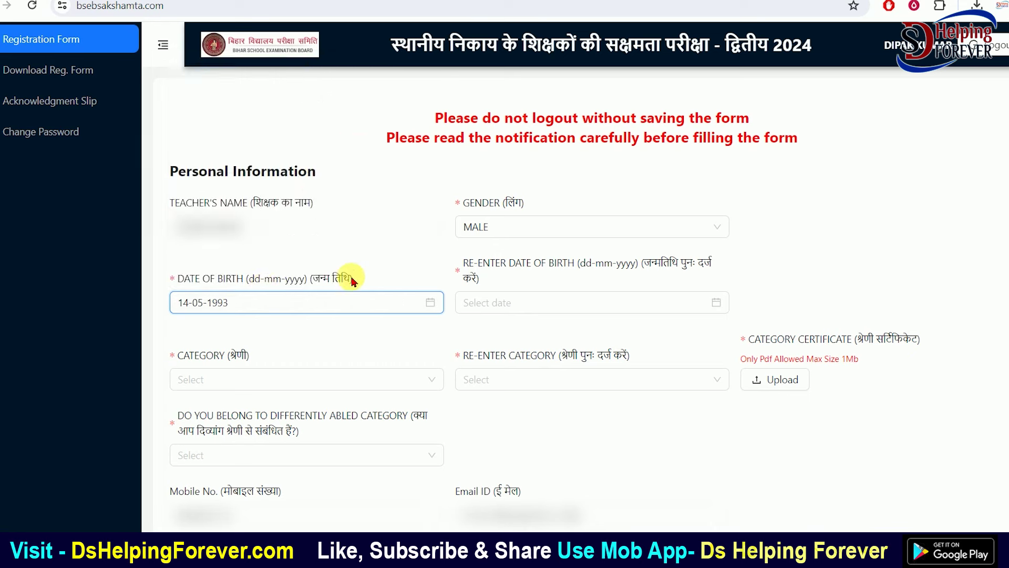
- Re-enter the applicant's date of birth so that it matches the date already given
{"action": "left_click", "coordinate": [525, 314]}
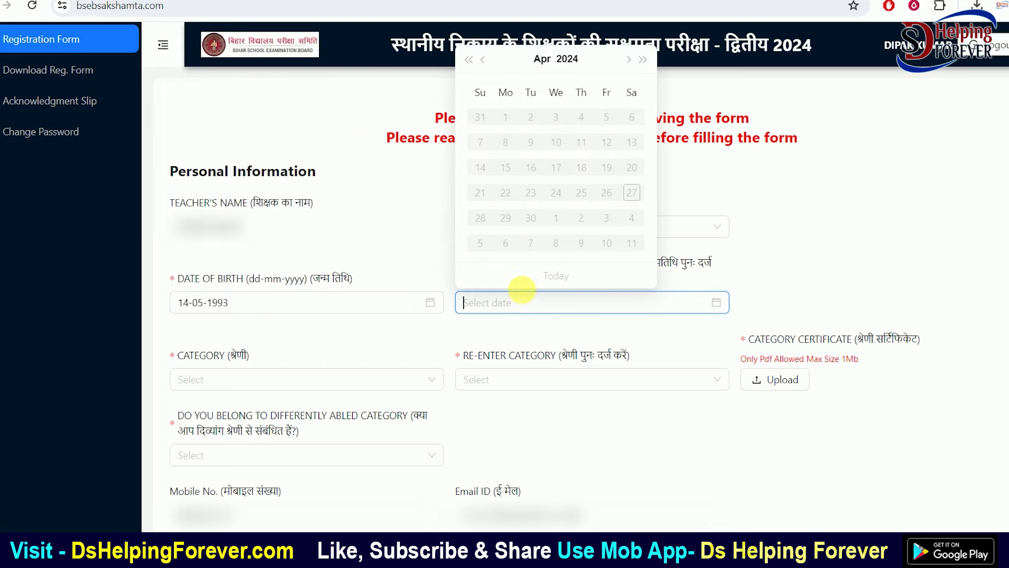
{"action": "left_click", "coordinate": [545, 61]}
{"action": "left_click", "coordinate": [552, 61]}
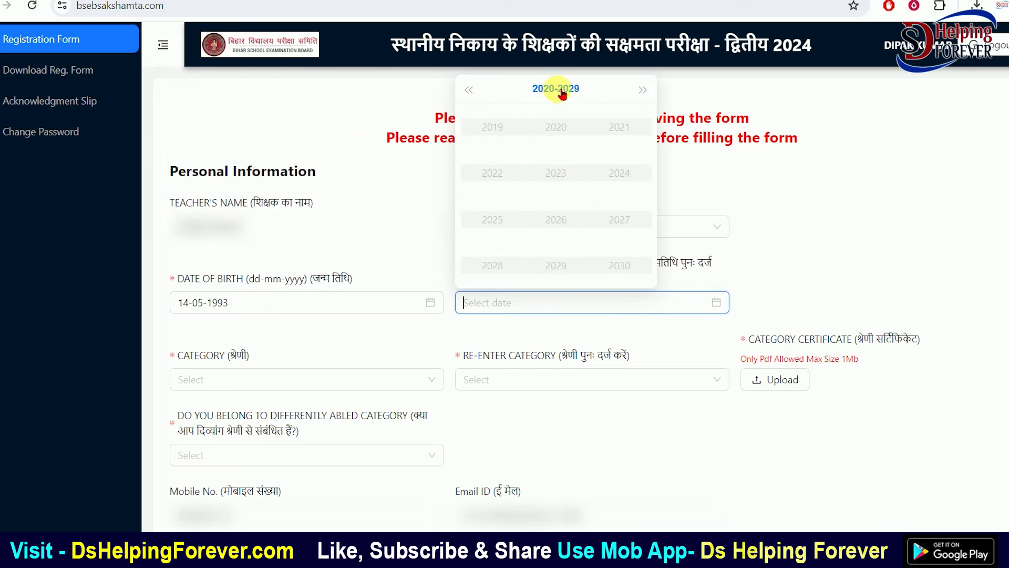
{"action": "left_click", "coordinate": [560, 91]}
{"action": "left_click", "coordinate": [469, 89]}
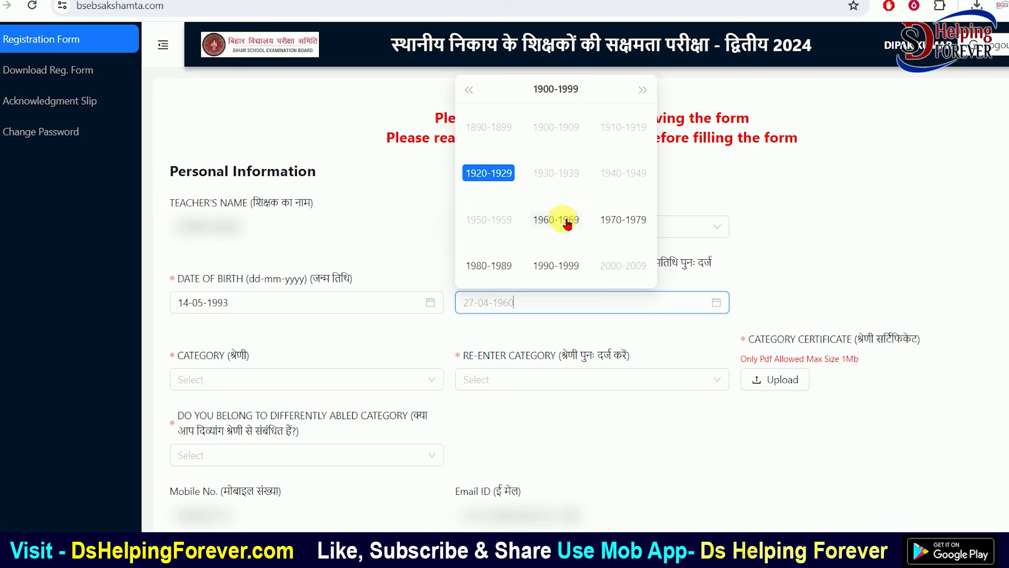
{"action": "left_click", "coordinate": [563, 265]}
{"action": "left_click", "coordinate": [565, 176]}
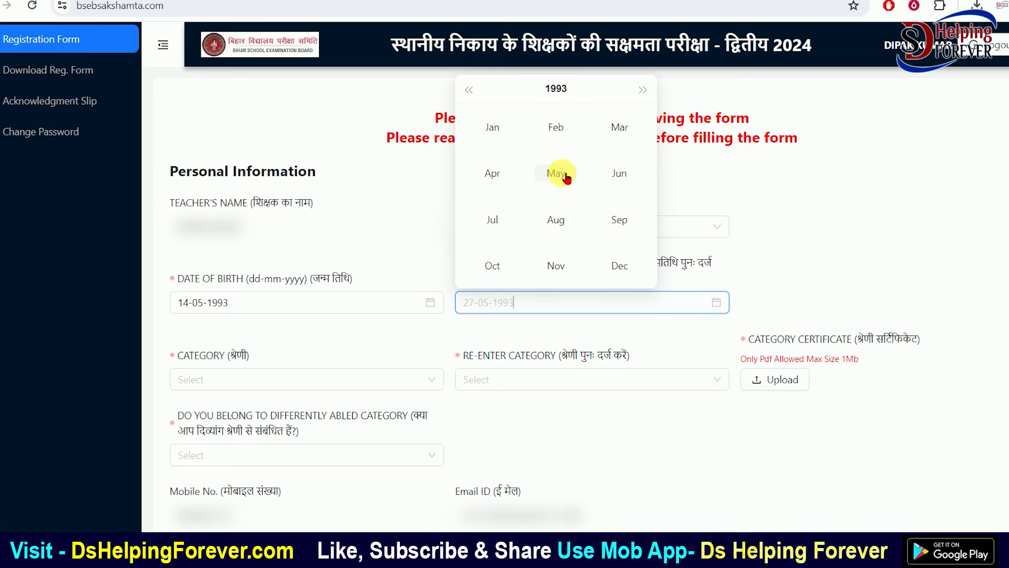
{"action": "left_click", "coordinate": [557, 173]}
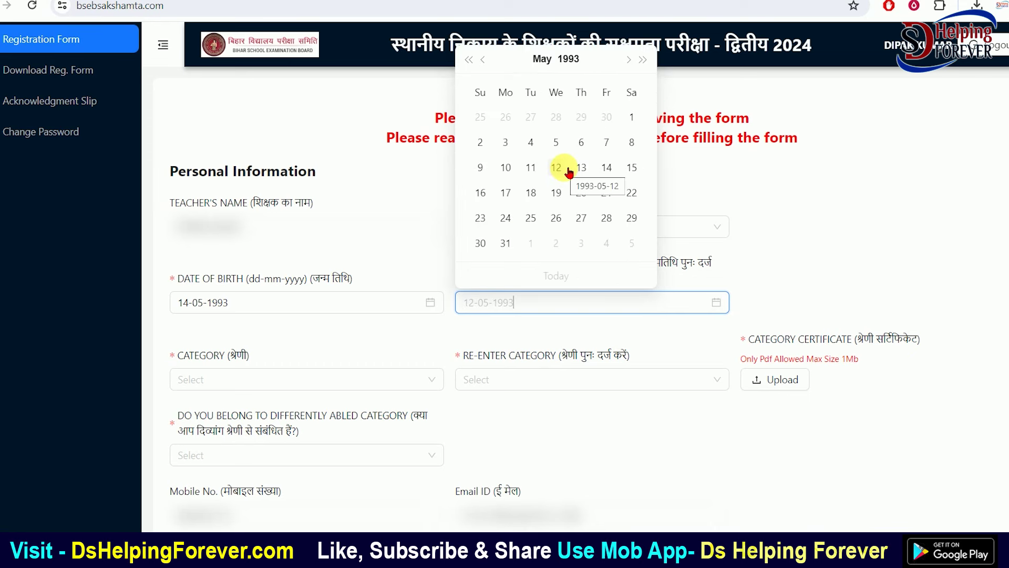
{"action": "left_click", "coordinate": [607, 170]}
- Set both the category and the re-entered category to GENERAL
{"action": "scroll", "coordinate": [527, 341], "scroll_direction": "down", "scroll_amount": 4}
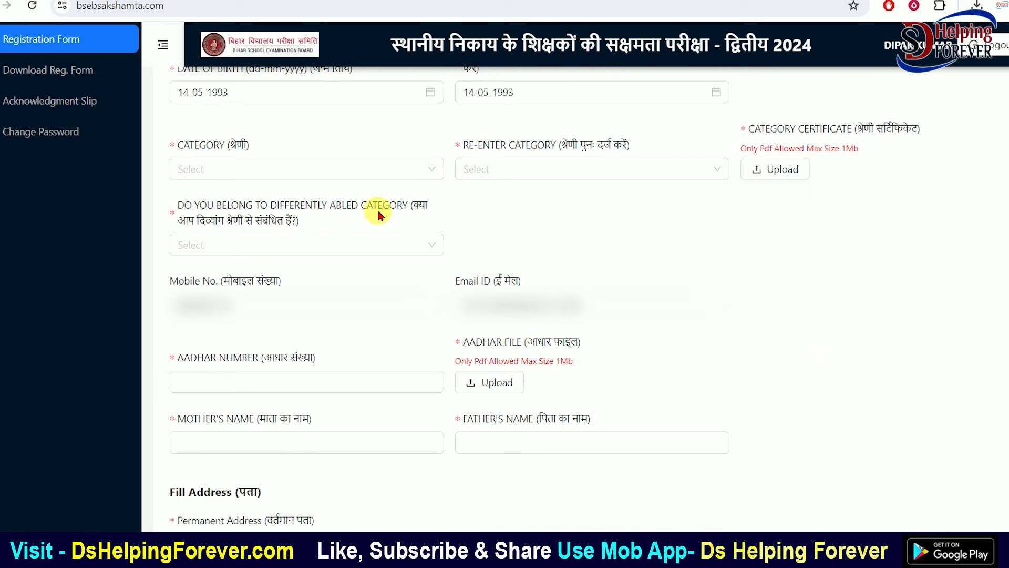
{"action": "left_click", "coordinate": [357, 170]}
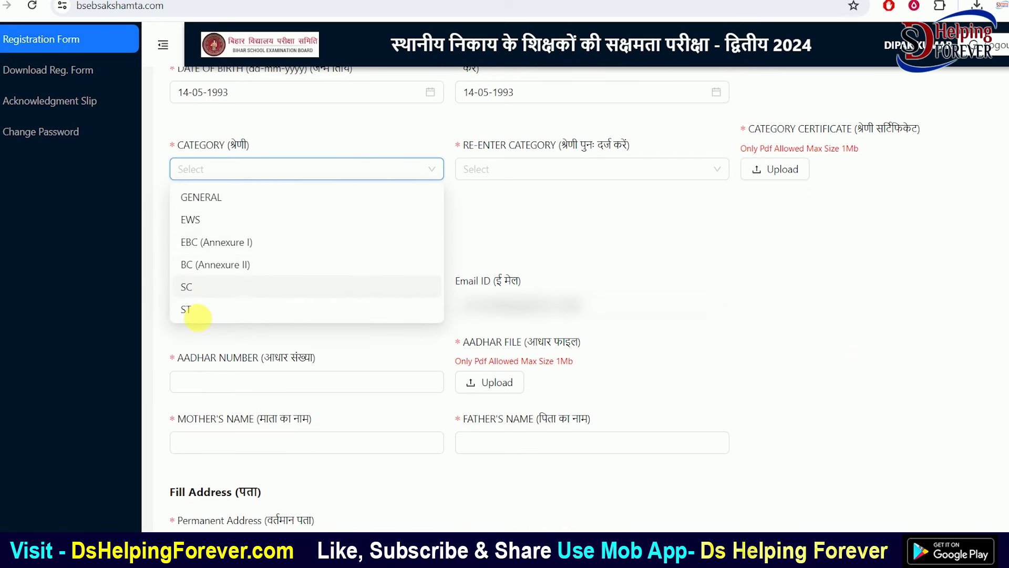
{"action": "left_click", "coordinate": [201, 198]}
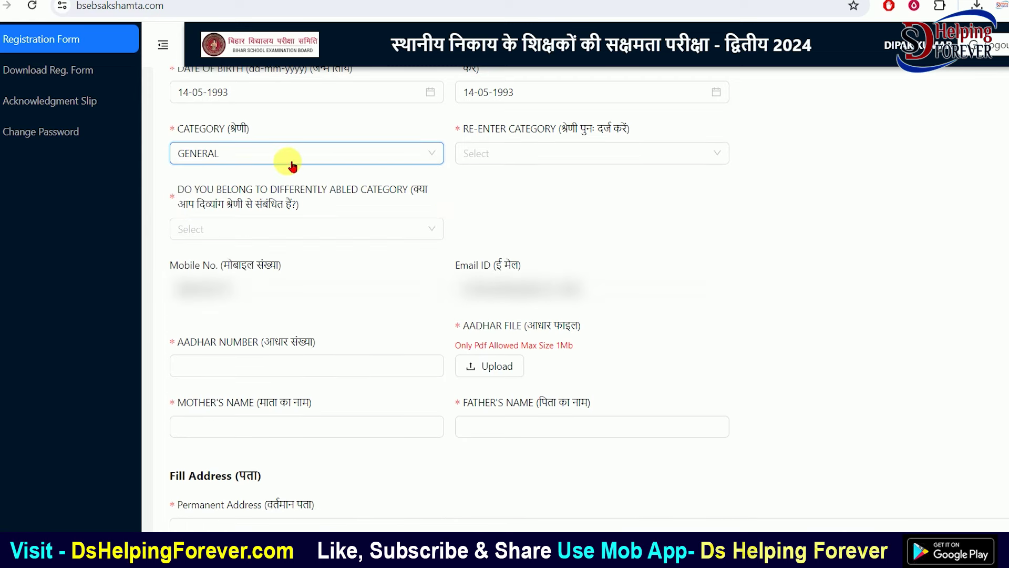
{"action": "left_click", "coordinate": [500, 160]}
{"action": "left_click", "coordinate": [499, 181]}
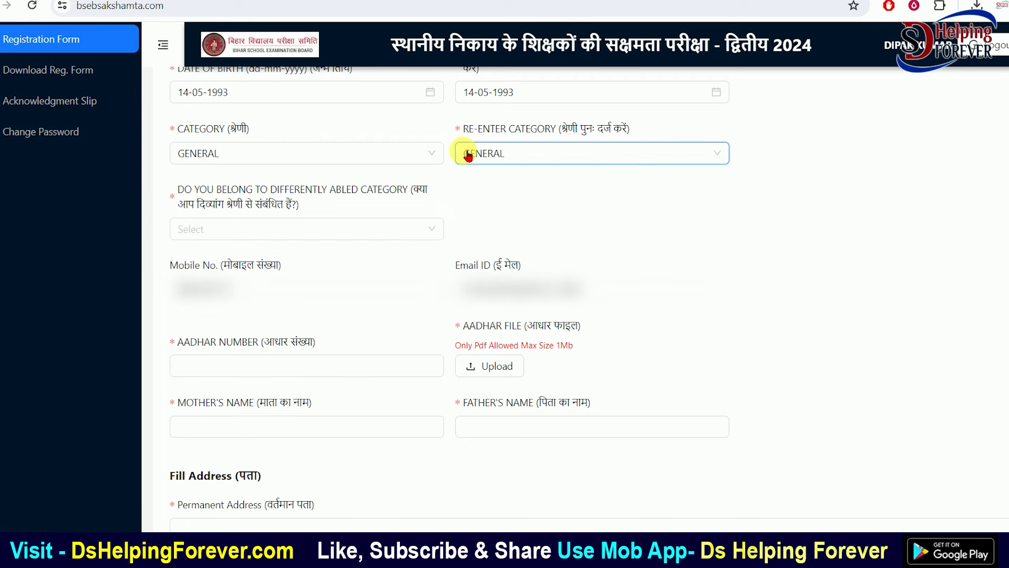
- Change both the category and the re-entered category to EWS
{"action": "left_click", "coordinate": [271, 158]}
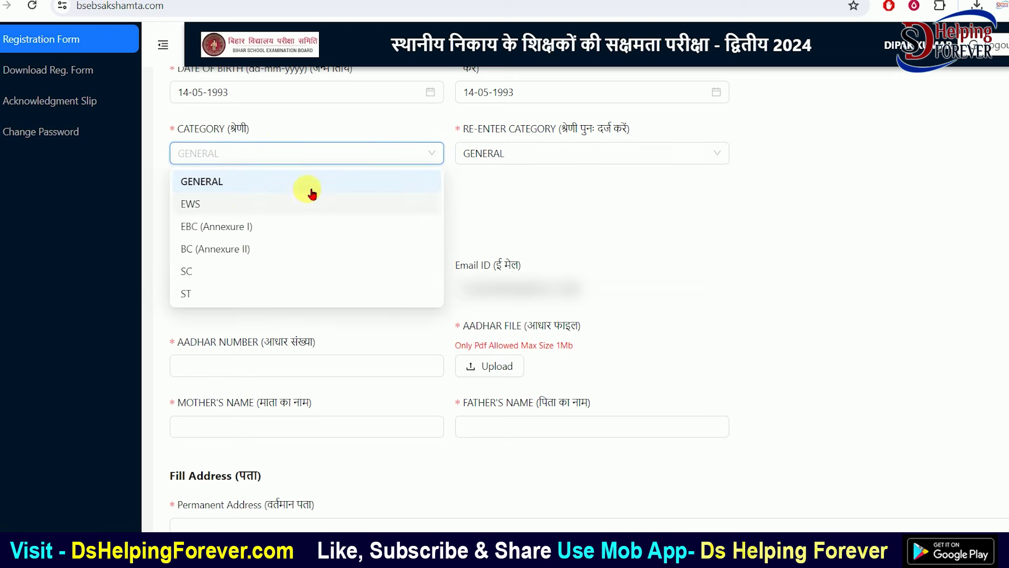
{"action": "left_click", "coordinate": [251, 207]}
{"action": "left_click", "coordinate": [536, 167]}
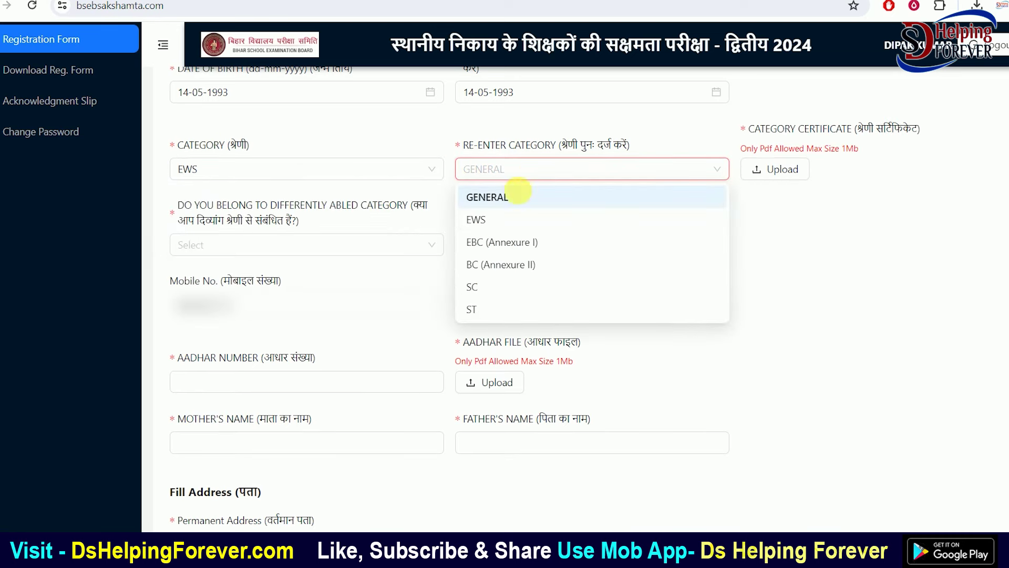
{"action": "left_click", "coordinate": [511, 220]}
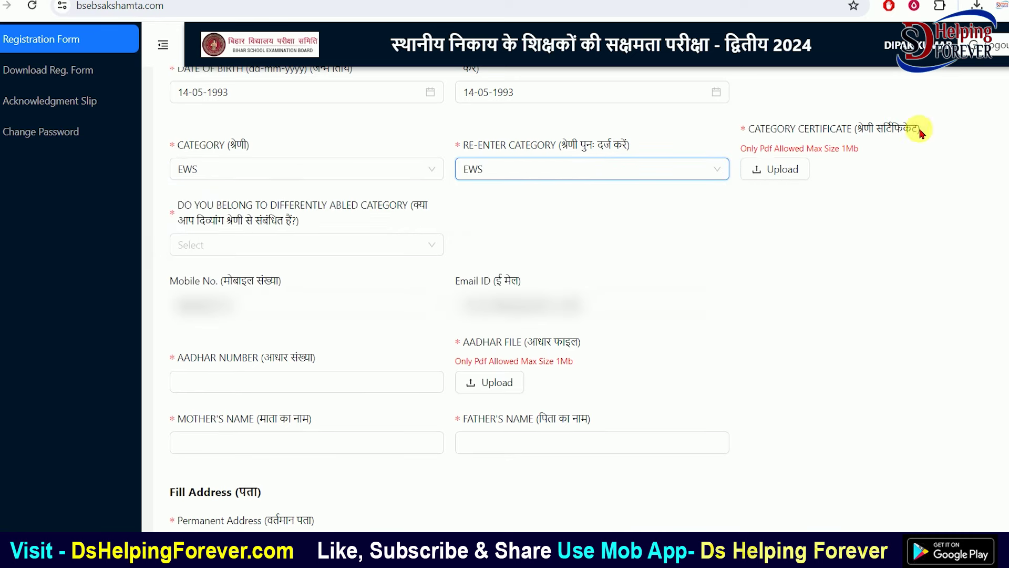
- Change both the category and the re-entered category to EBC (Annexure I)
{"action": "left_click", "coordinate": [205, 170]}
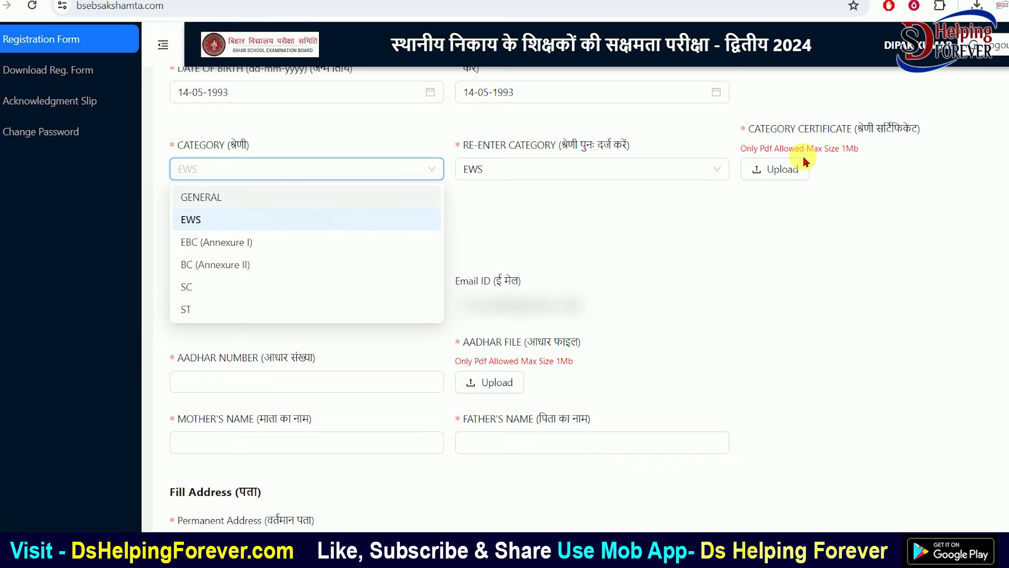
{"action": "left_click", "coordinate": [205, 242]}
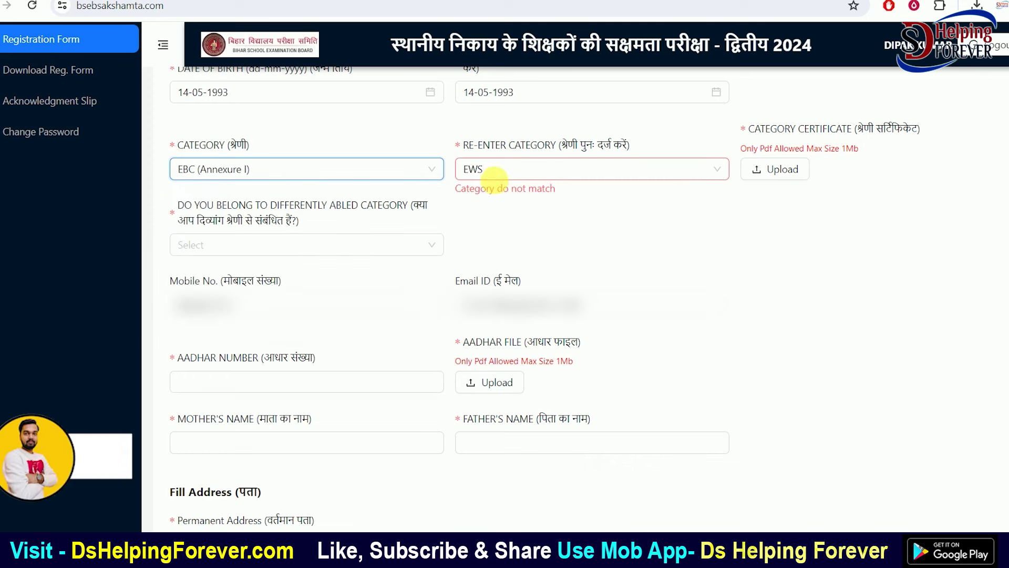
{"action": "left_click", "coordinate": [494, 169]}
{"action": "left_click", "coordinate": [500, 239]}
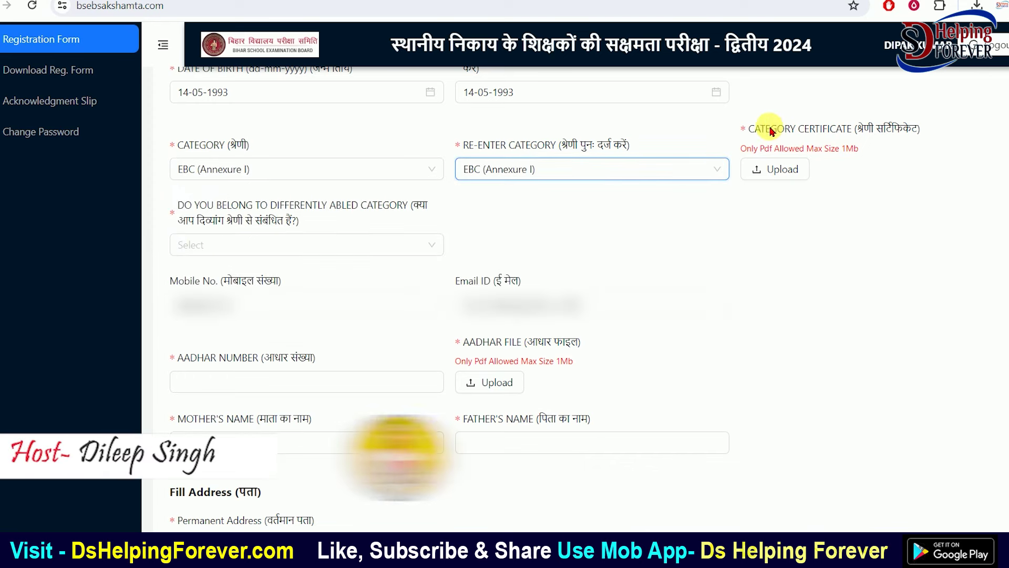
- Set both the category and the re-entered category to SC
{"action": "left_click", "coordinate": [210, 168]}
{"action": "left_click", "coordinate": [214, 287]}
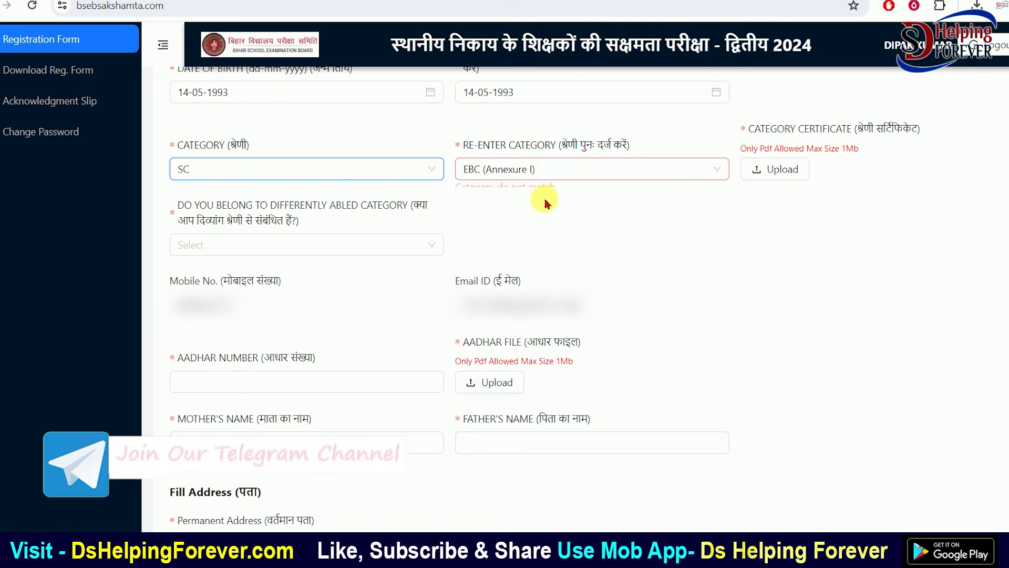
{"action": "left_click", "coordinate": [541, 170]}
{"action": "left_click", "coordinate": [489, 288]}
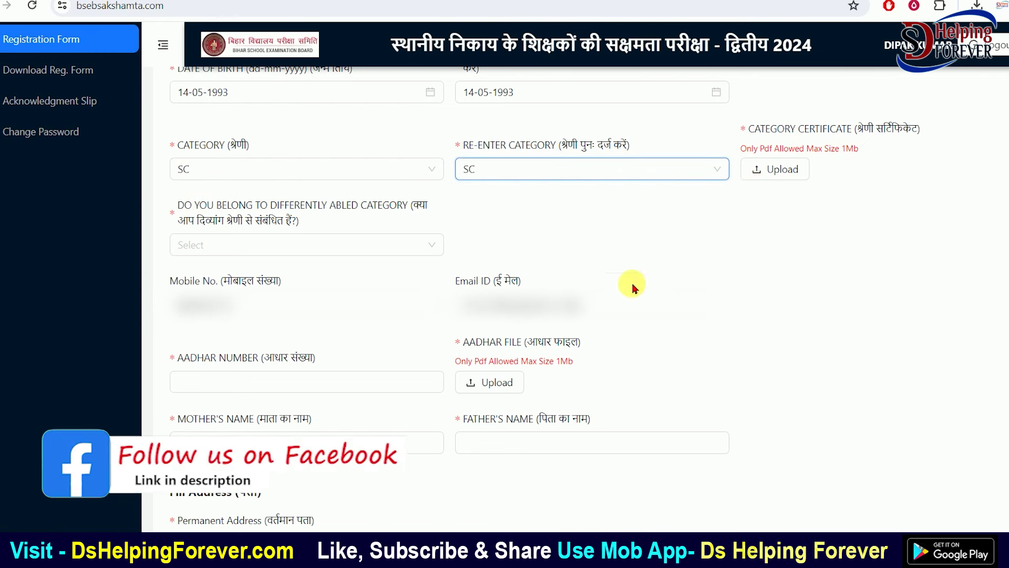
- Answer YES to the differently abled question and show the available differently abled categories
{"action": "left_click", "coordinate": [297, 245]}
{"action": "left_click", "coordinate": [213, 273]}
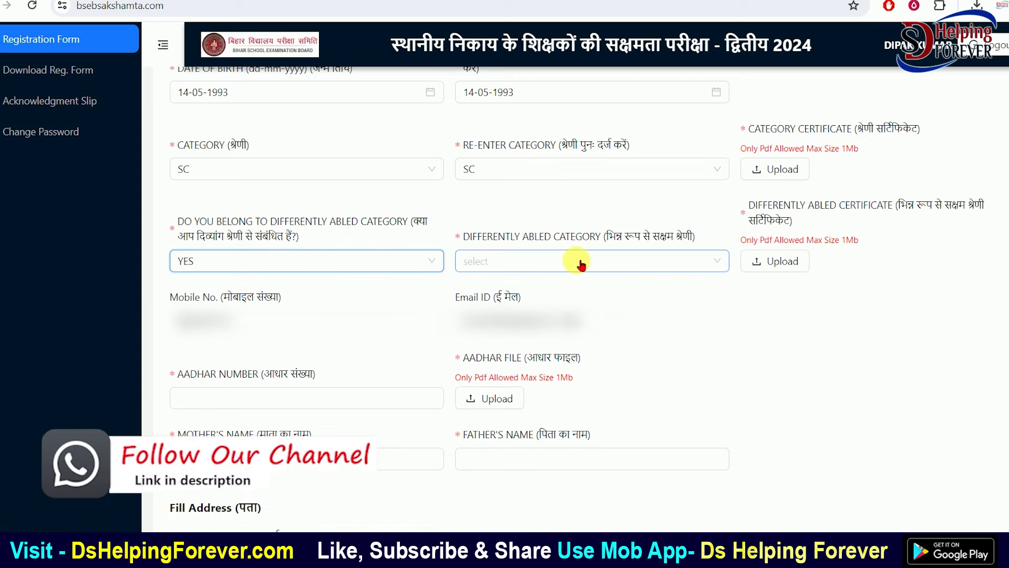
{"action": "left_click", "coordinate": [578, 261]}
{"action": "left_click_drag", "start_coordinate": [763, 205], "coordinate": [924, 208]}
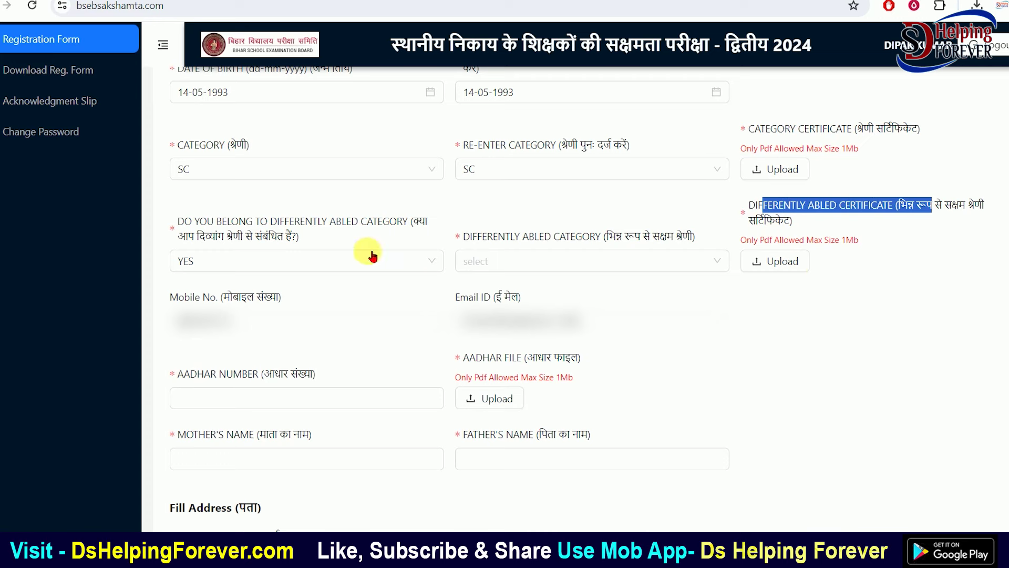
{"action": "left_click", "coordinate": [289, 260]}
{"action": "key", "text": "Escape"}
{"action": "left_click", "coordinate": [540, 261]}
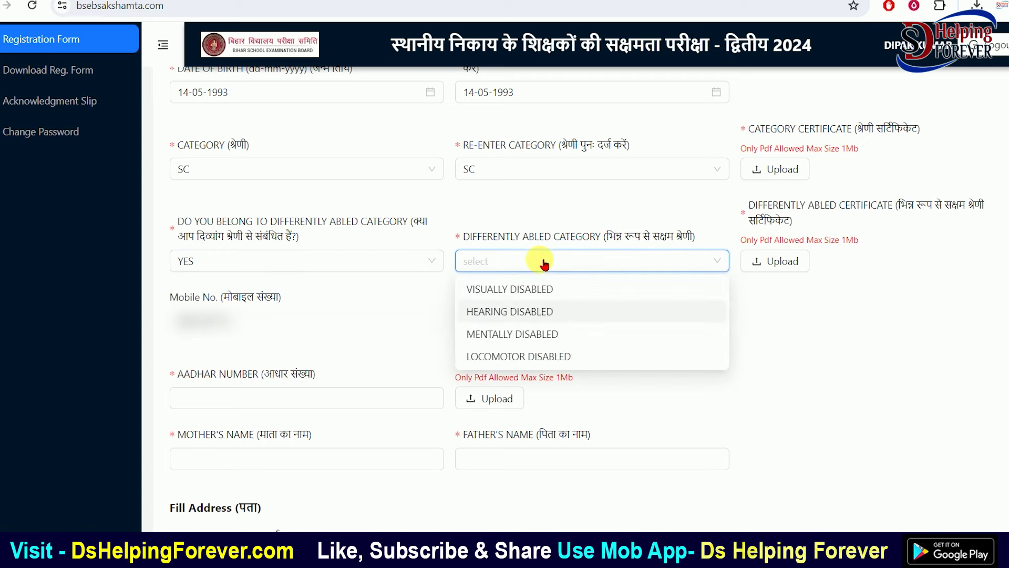
- Set the answer to the differently abled category question to NO
{"action": "left_click", "coordinate": [276, 261]}
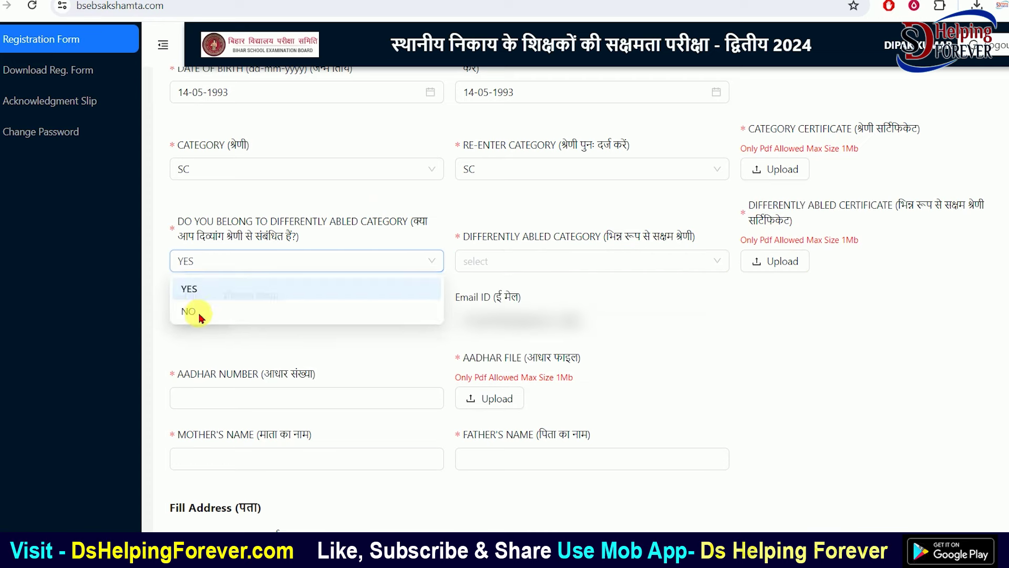
{"action": "left_click", "coordinate": [227, 266]}
{"action": "left_click", "coordinate": [291, 268]}
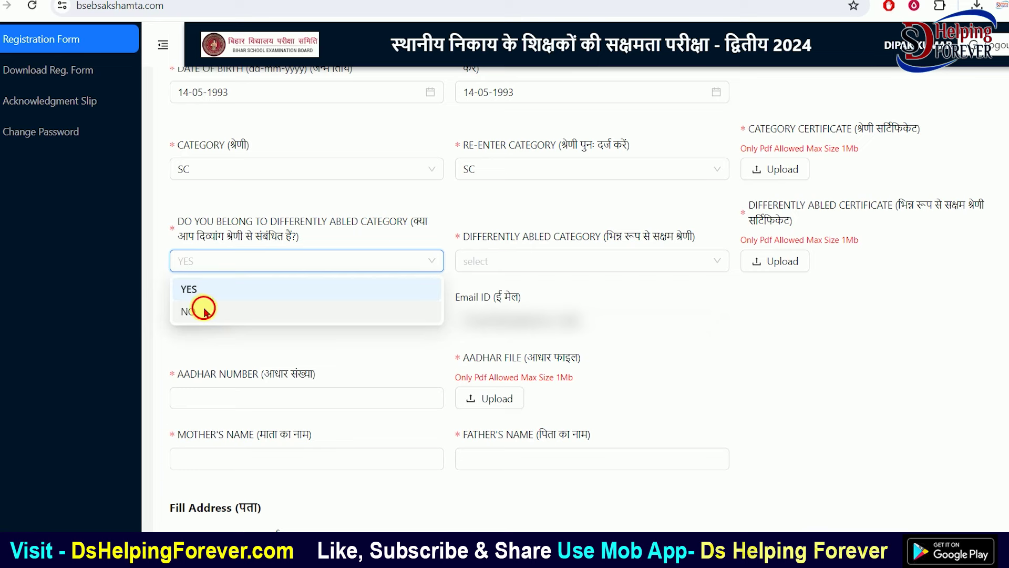
{"action": "key", "text": "Escape"}
{"action": "left_click", "coordinate": [315, 263]}
{"action": "key", "text": "Down"}
{"action": "key", "text": "Return"}
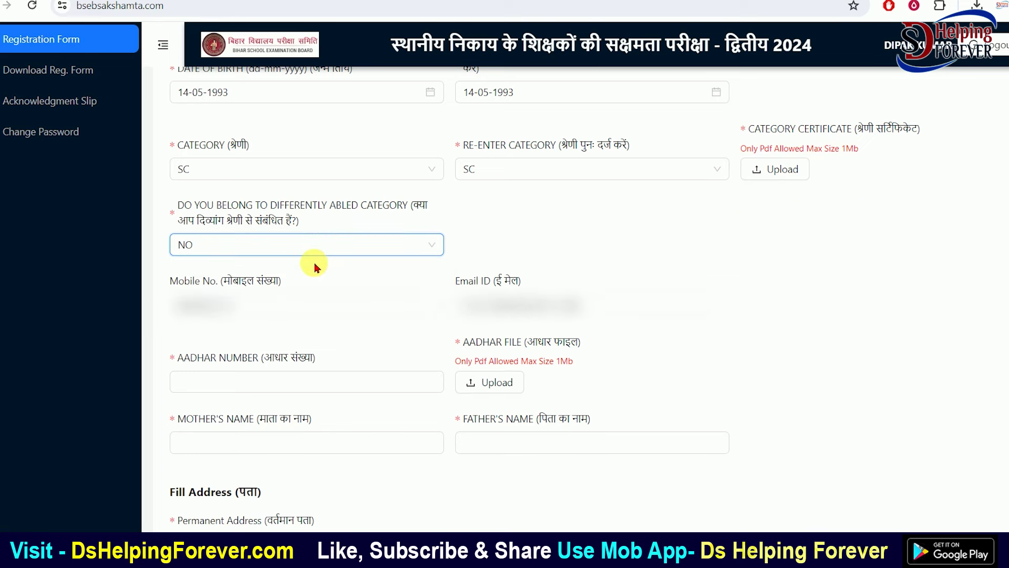
- Go through the Aadhaar number and file, mother's name, father's name and permanent address fields
{"action": "scroll", "coordinate": [360, 271], "scroll_direction": "down", "scroll_amount": 3}
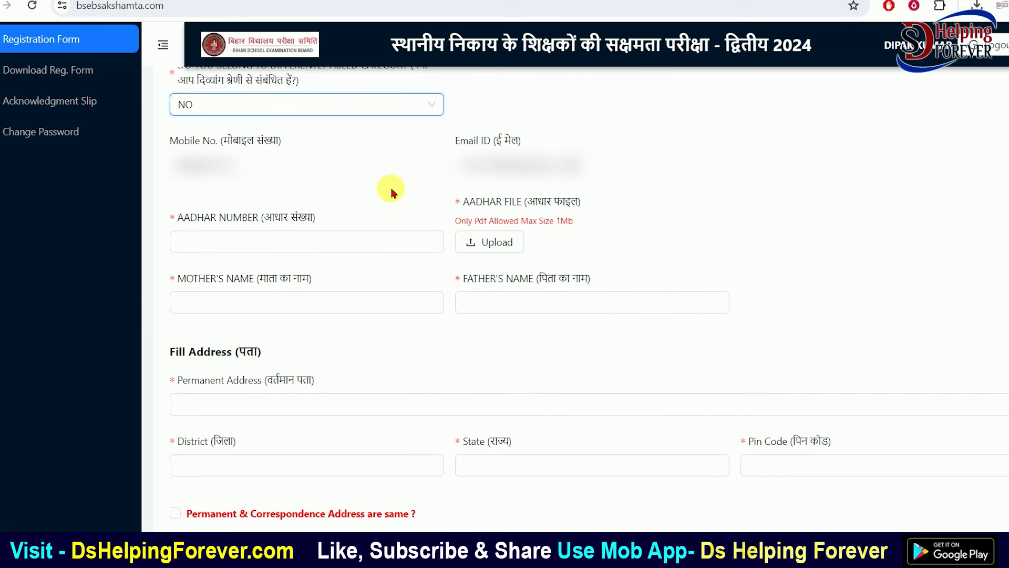
{"action": "left_click", "coordinate": [304, 242]}
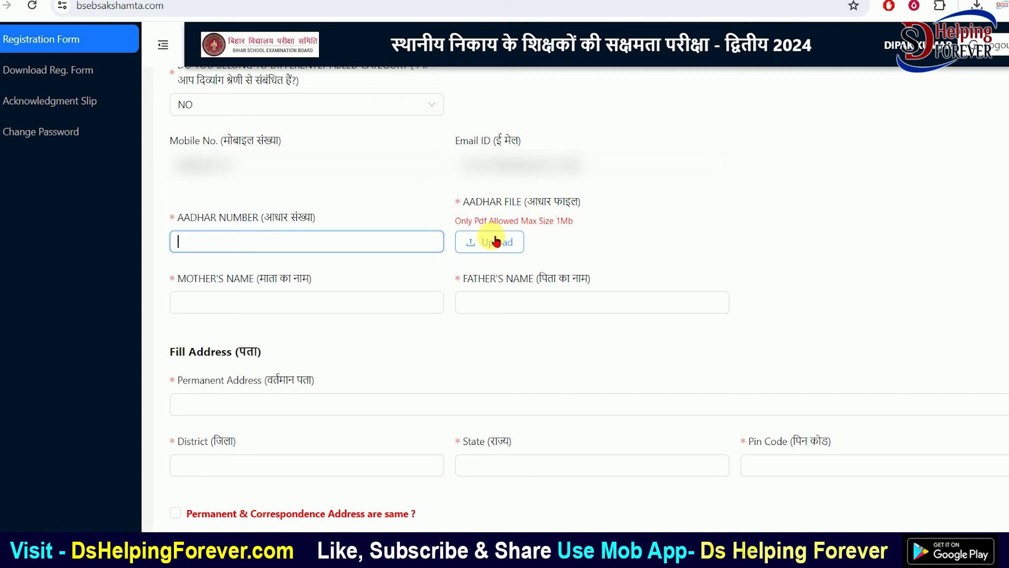
{"action": "scroll", "coordinate": [428, 243], "scroll_direction": "down", "scroll_amount": 2}
{"action": "left_click", "coordinate": [268, 231]}
{"action": "left_click", "coordinate": [547, 235]}
{"action": "scroll", "coordinate": [546, 237], "scroll_direction": "down", "scroll_amount": 1}
{"action": "left_click", "coordinate": [235, 270]}
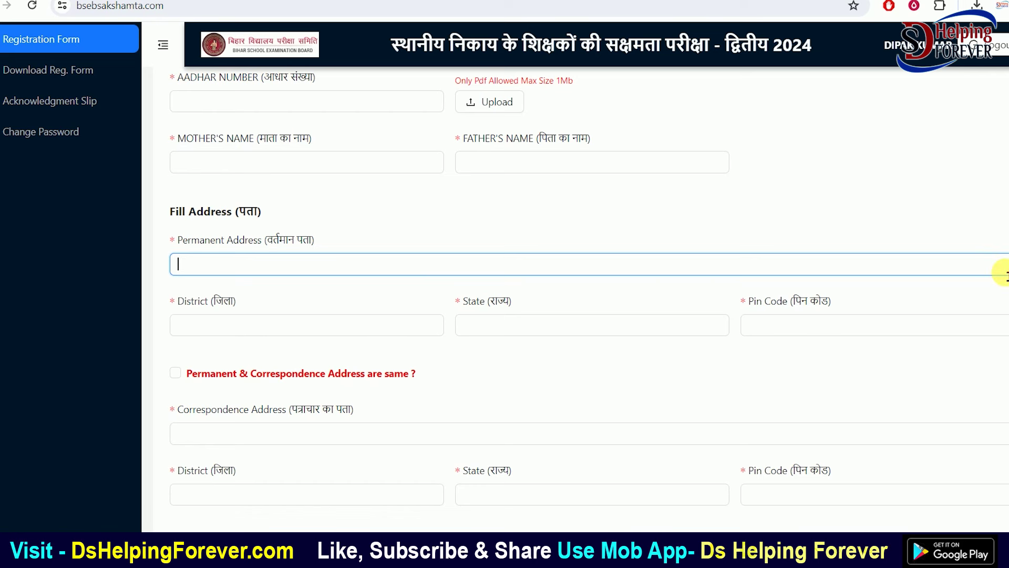
- Check the correspondence address field and try the option marking the permanent and correspondence addresses as the same
{"action": "scroll", "coordinate": [277, 289], "scroll_direction": "down", "scroll_amount": 1}
{"action": "scroll", "coordinate": [277, 289], "scroll_direction": "down", "scroll_amount": 4}
{"action": "left_click", "coordinate": [194, 223]}
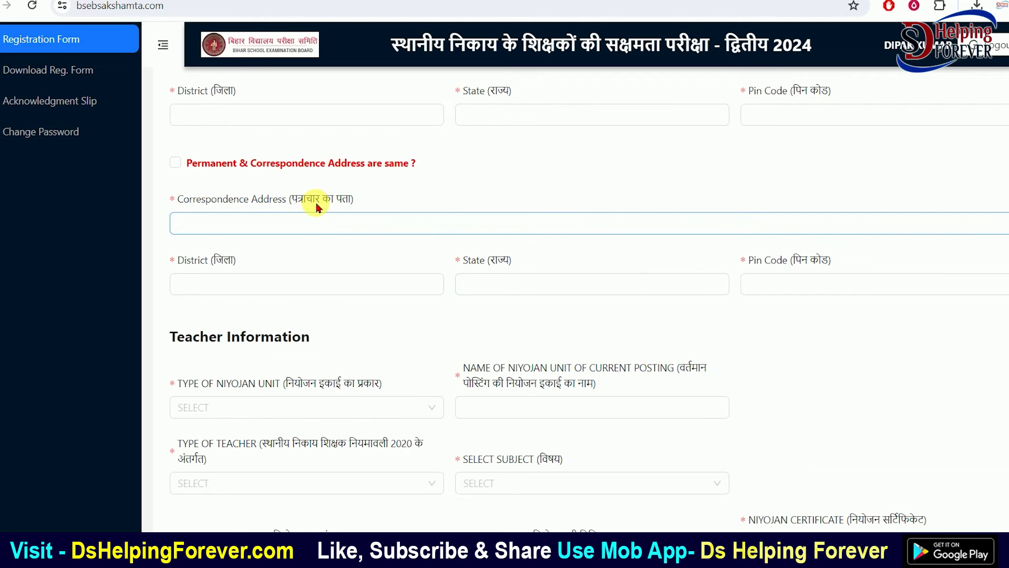
{"action": "left_click", "coordinate": [175, 163]}
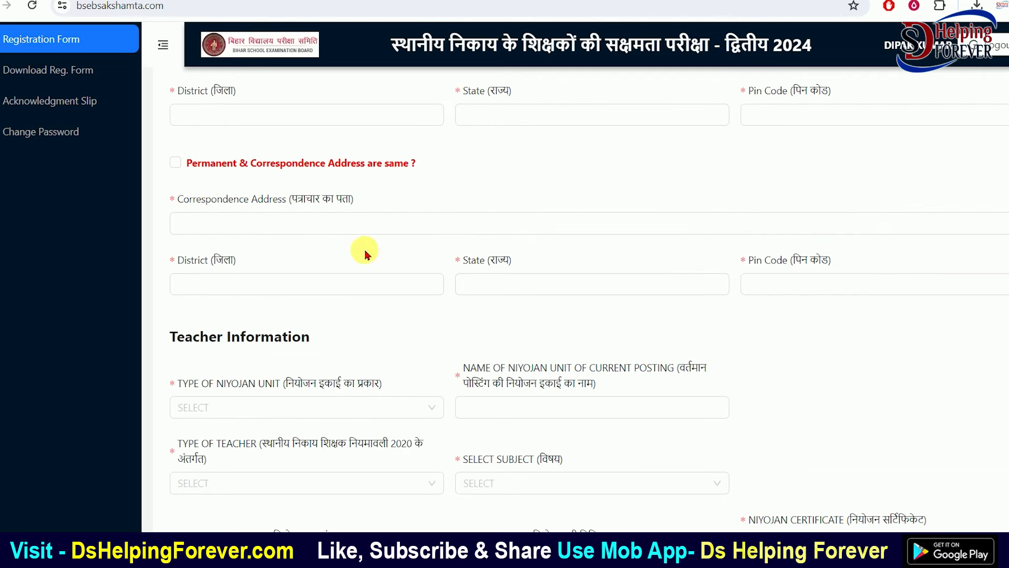
- Set the type of niyojan unit to PANCHAYAT and activate the field for the current posting's niyojan unit name
{"action": "scroll", "coordinate": [275, 210], "scroll_direction": "down", "scroll_amount": 3}
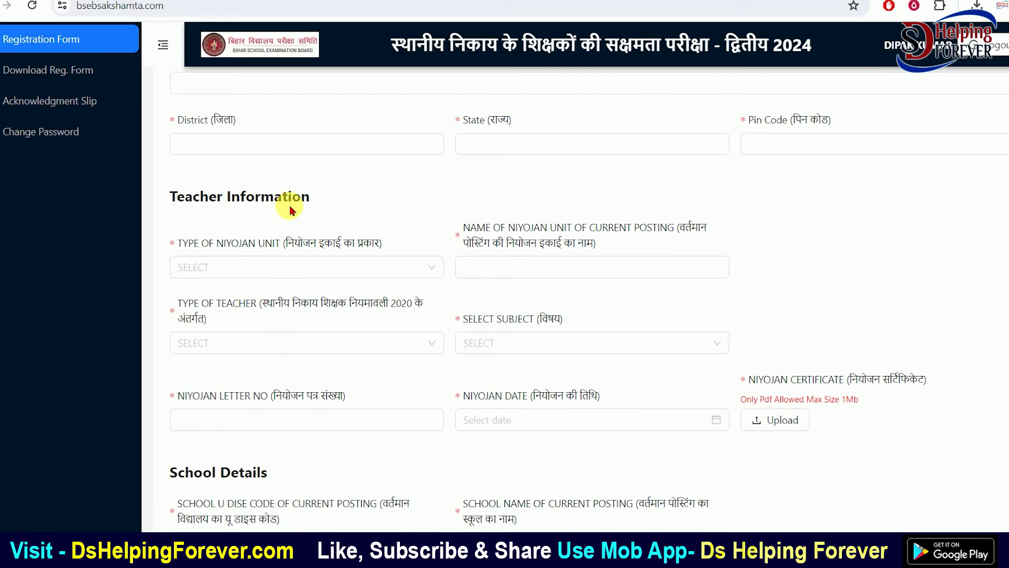
{"action": "scroll", "coordinate": [259, 255], "scroll_direction": "down", "scroll_amount": 2}
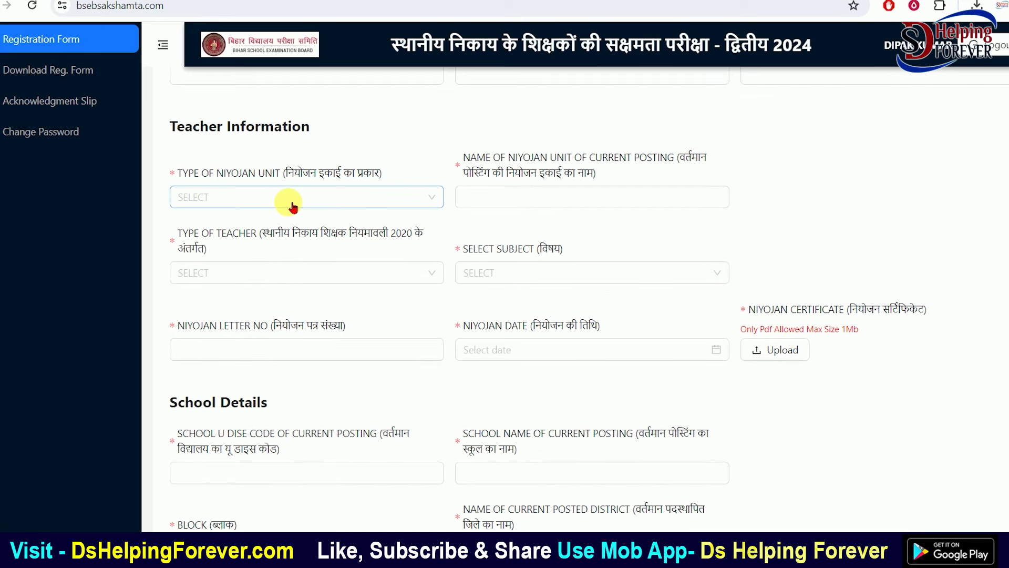
{"action": "left_click", "coordinate": [293, 203]}
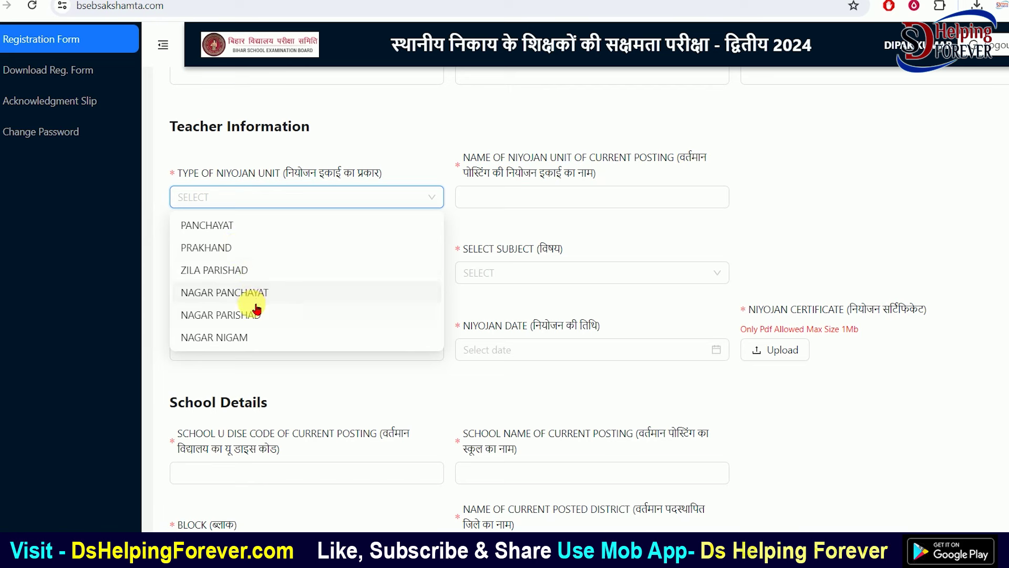
{"action": "left_click", "coordinate": [195, 225]}
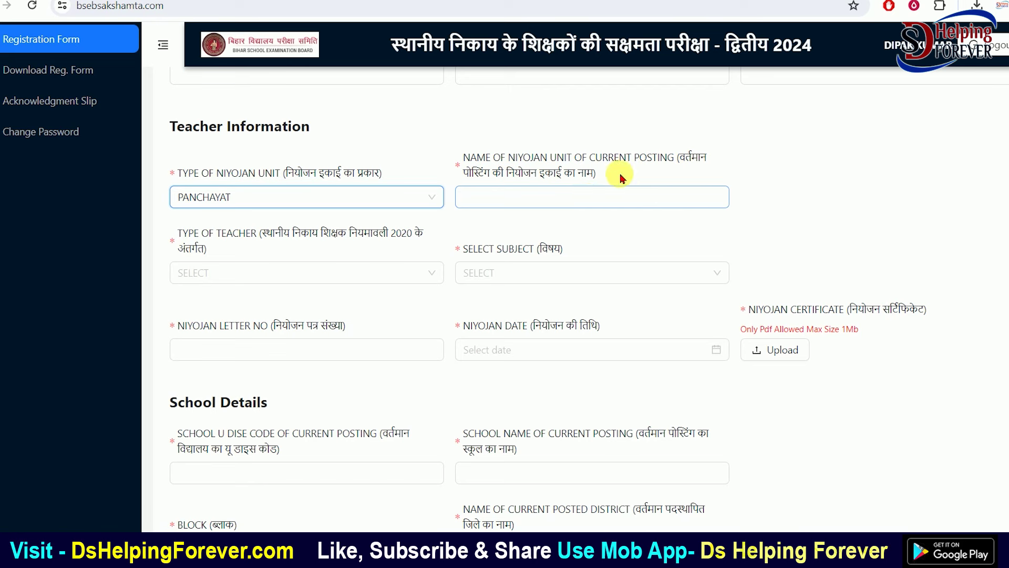
{"action": "left_click", "coordinate": [569, 198]}
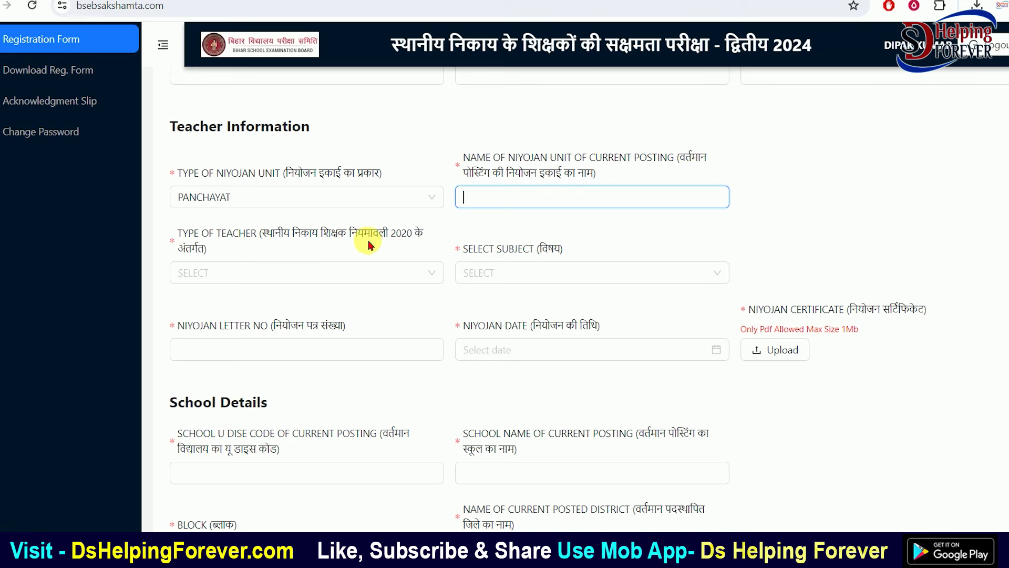
- Set the type of teacher to Panchayat Elementary Teacher (Basic Grade 1-5)
{"action": "scroll", "coordinate": [252, 247], "scroll_direction": "down", "scroll_amount": 3}
{"action": "left_click", "coordinate": [232, 132]}
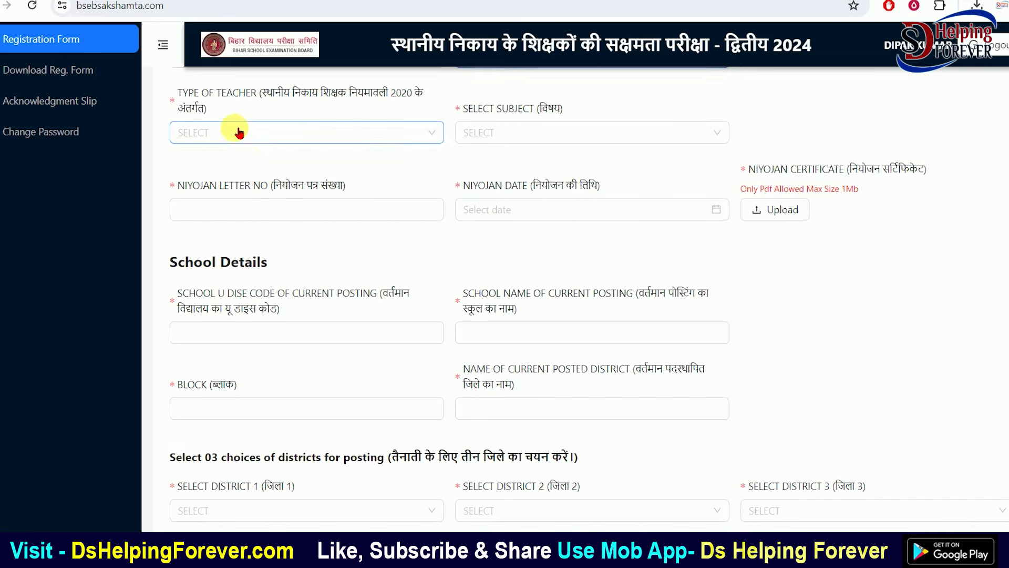
{"action": "left_click", "coordinate": [253, 166]}
{"action": "scroll", "coordinate": [315, 210], "scroll_direction": "up", "scroll_amount": 3}
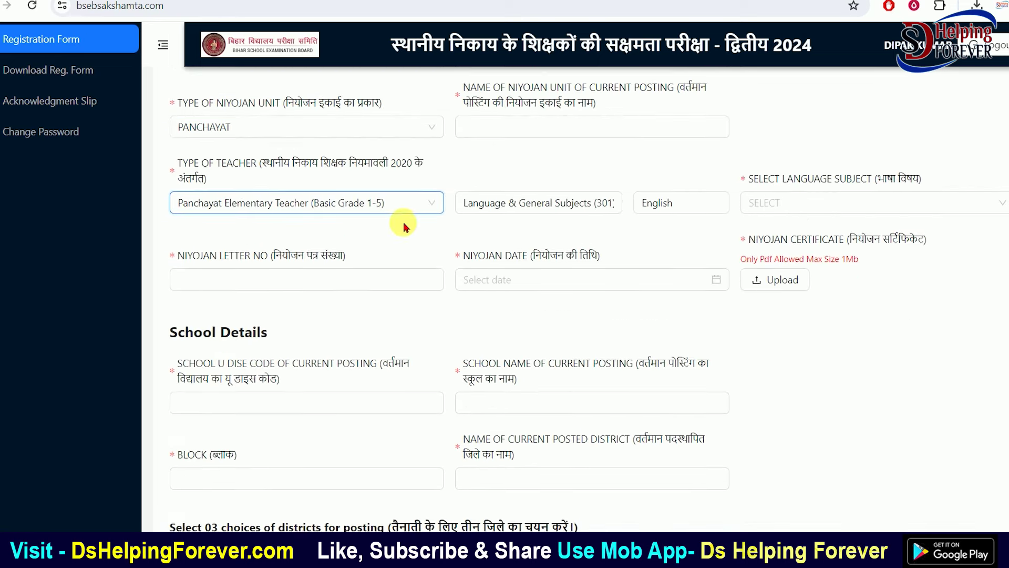
- Try PRAKHAND as the type of niyojan unit, checking its teacher types and the niyojan unit name field
{"action": "left_click", "coordinate": [234, 200]}
{"action": "left_click", "coordinate": [492, 235]}
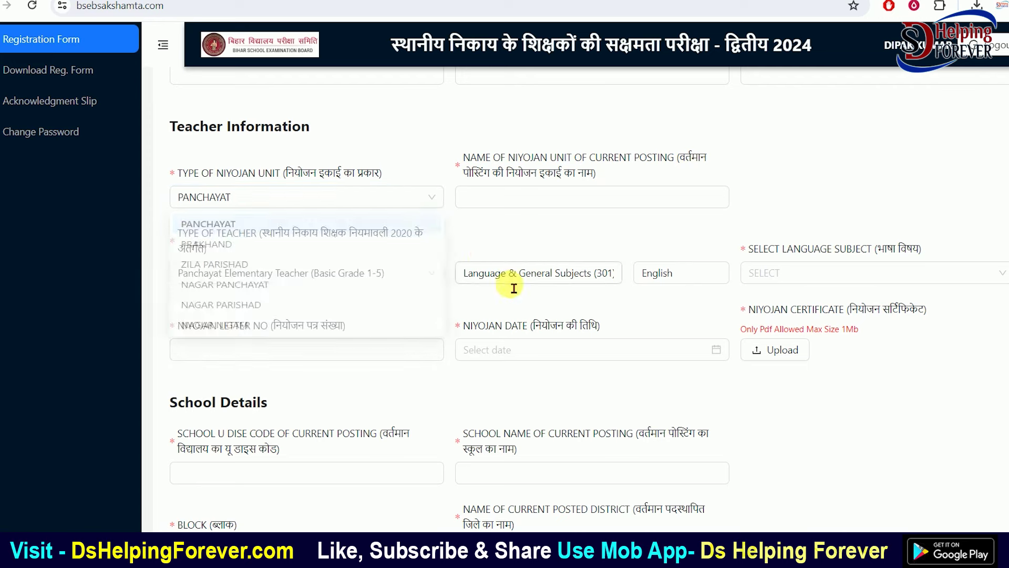
{"action": "left_click", "coordinate": [283, 204]}
{"action": "left_click", "coordinate": [230, 247]}
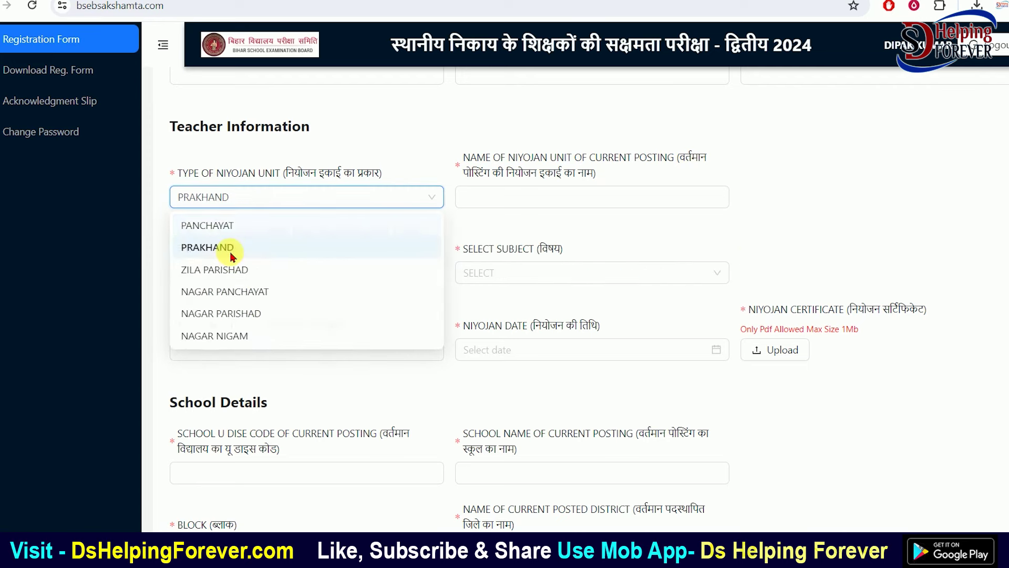
{"action": "left_click", "coordinate": [322, 278]}
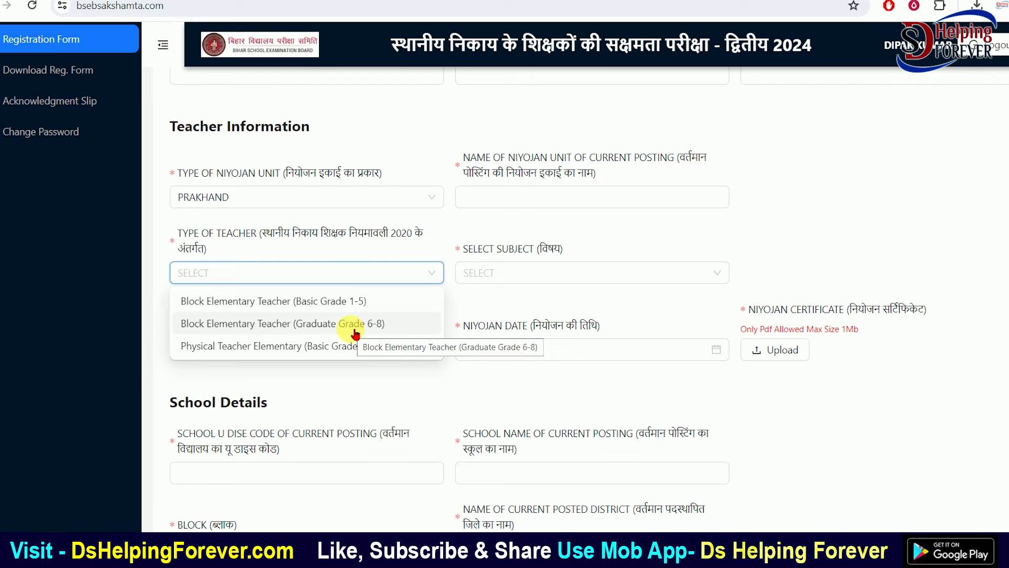
{"action": "left_click", "coordinate": [513, 221]}
{"action": "left_click", "coordinate": [506, 202]}
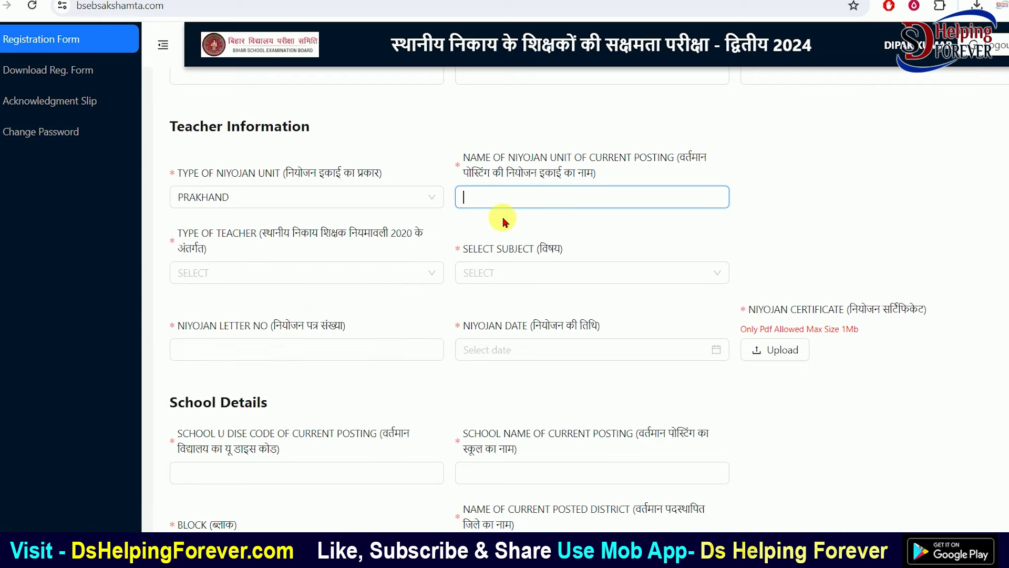
- Try ZILA PARISHAD as the type of niyojan unit and check its teacher types
{"action": "left_click", "coordinate": [241, 197]}
{"action": "left_click", "coordinate": [232, 270]}
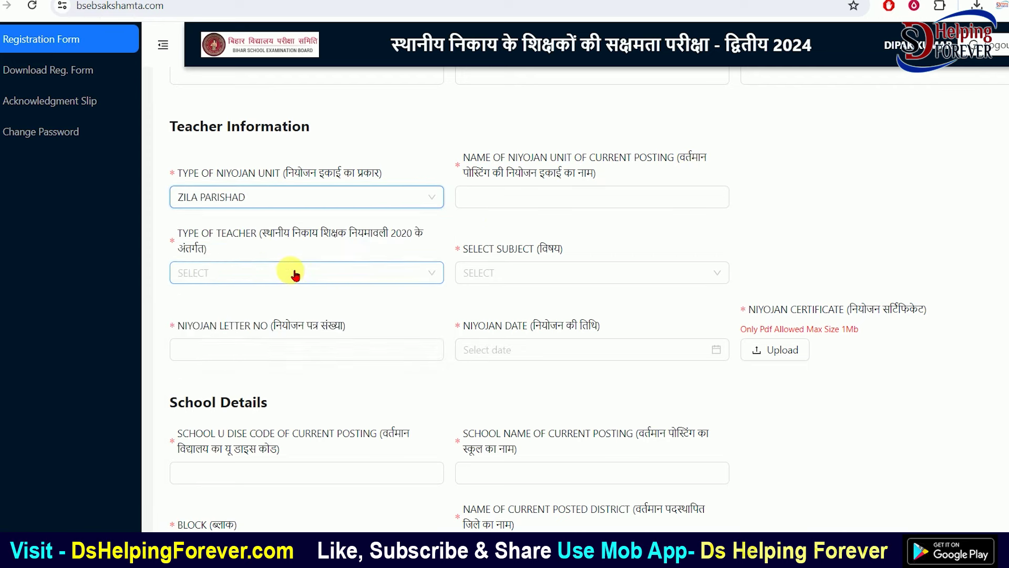
{"action": "left_click", "coordinate": [296, 274]}
- Set the type of niyojan unit to NAGAR PANCHAYAT and check the available teacher types and subjects
{"action": "left_click", "coordinate": [257, 198]}
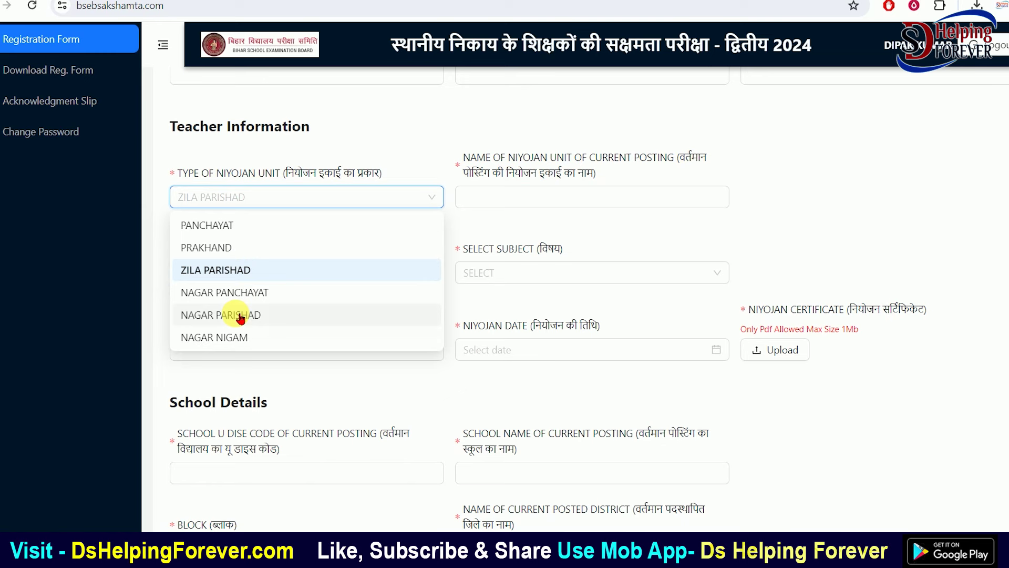
{"action": "left_click", "coordinate": [225, 293]}
{"action": "left_click", "coordinate": [273, 275]}
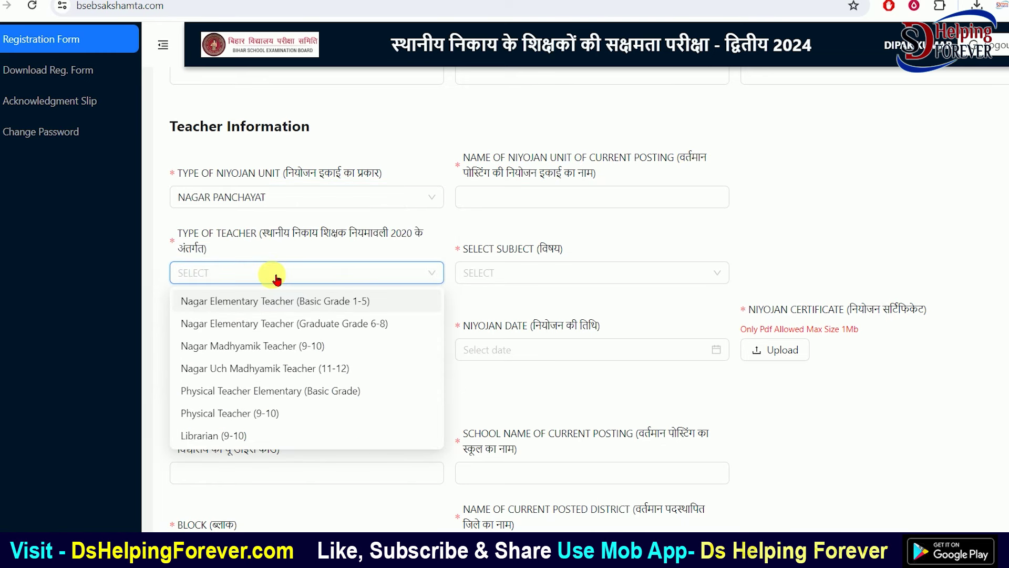
{"action": "left_click", "coordinate": [310, 237]}
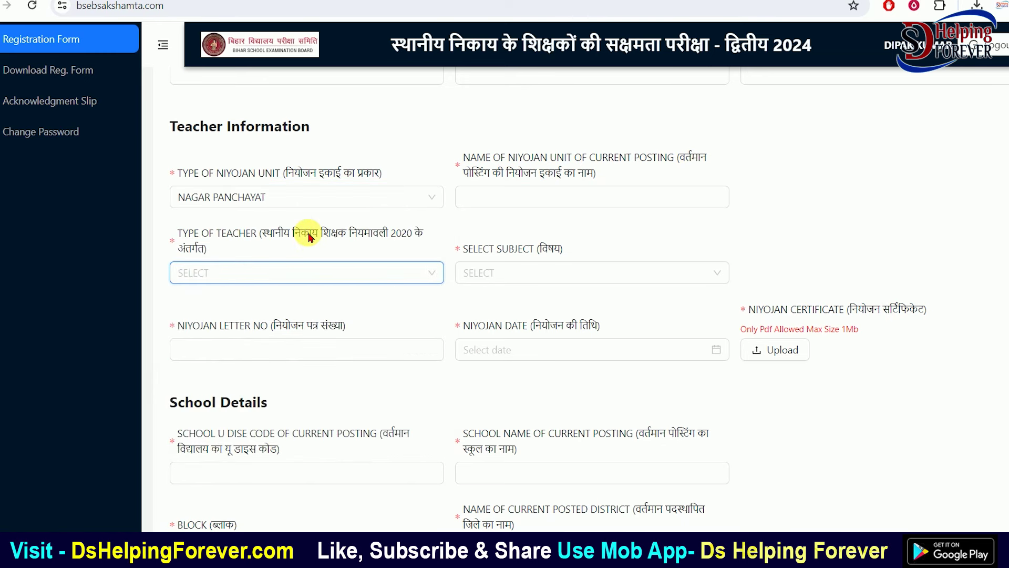
{"action": "left_click", "coordinate": [492, 266]}
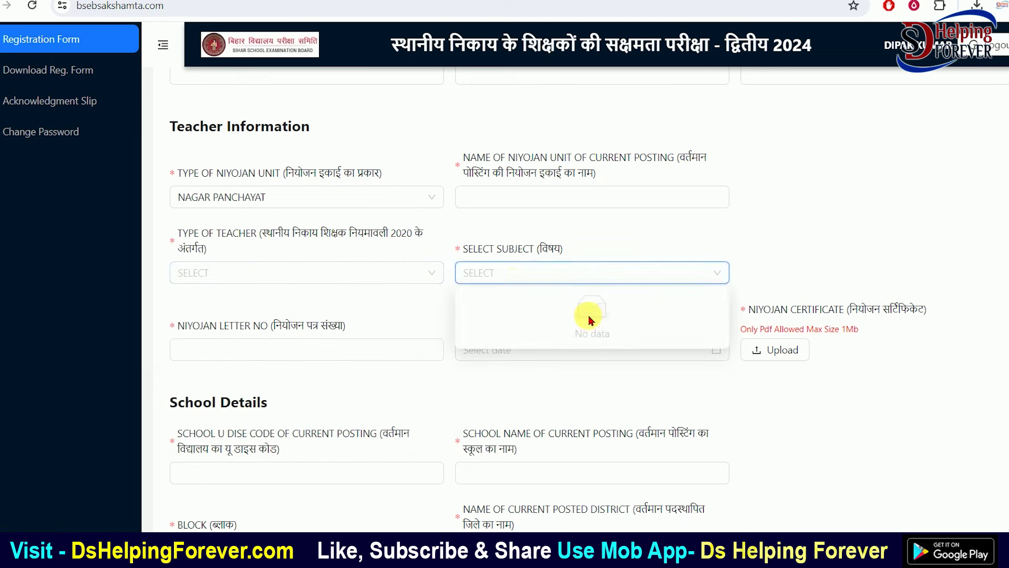
- Set the type of teacher to Nagar Elementary Teacher (Graduate Grade 6-8) and the subject to Mathematics & Science (405)
{"action": "left_click", "coordinate": [327, 269]}
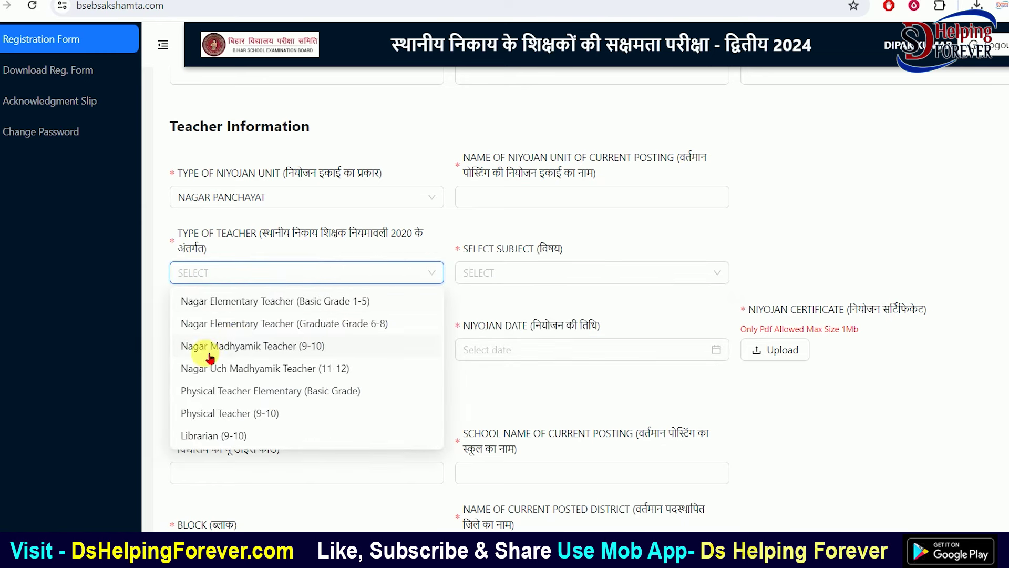
{"action": "left_click", "coordinate": [293, 323]}
{"action": "left_click", "coordinate": [546, 272]}
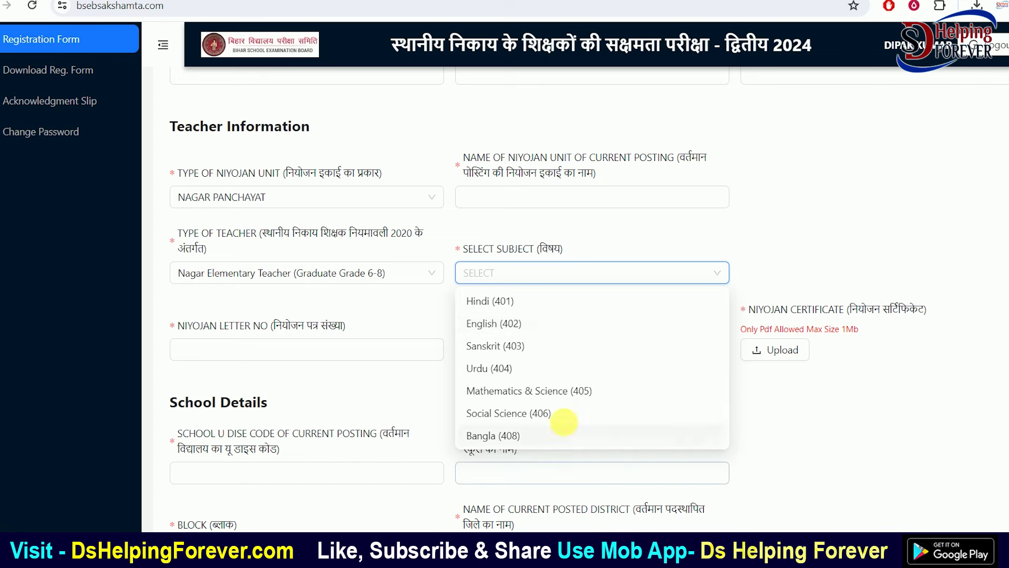
{"action": "left_click", "coordinate": [605, 390]}
- Check the niyojan letter number field and the upload requirements for the niyojan certificate
{"action": "left_click", "coordinate": [318, 351]}
{"action": "scroll", "coordinate": [318, 351], "scroll_direction": "down", "scroll_amount": 1}
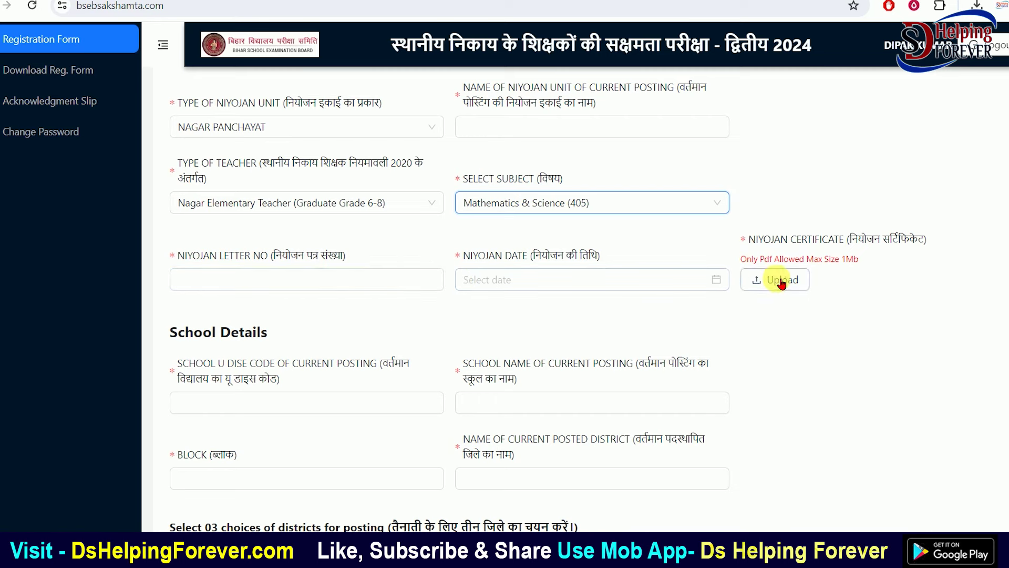
{"action": "left_click_drag", "start_coordinate": [744, 246], "coordinate": [900, 232]}
{"action": "left_click", "coordinate": [834, 233]}
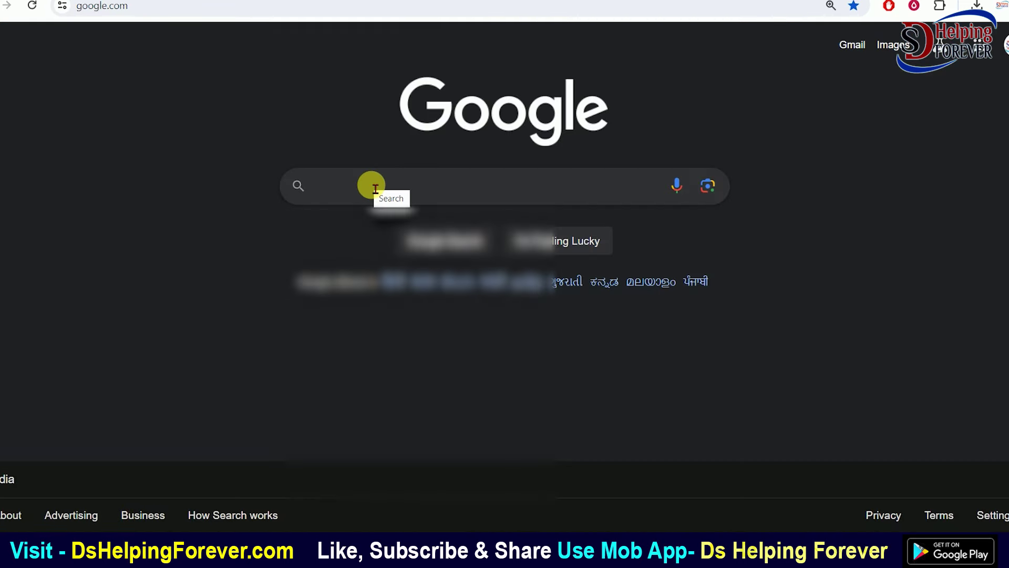
- Search Google for "online pdf converter" and look through the results for a conversion website
{"action": "left_click", "coordinate": [376, 188]}
{"action": "type", "text": "ONILN"}
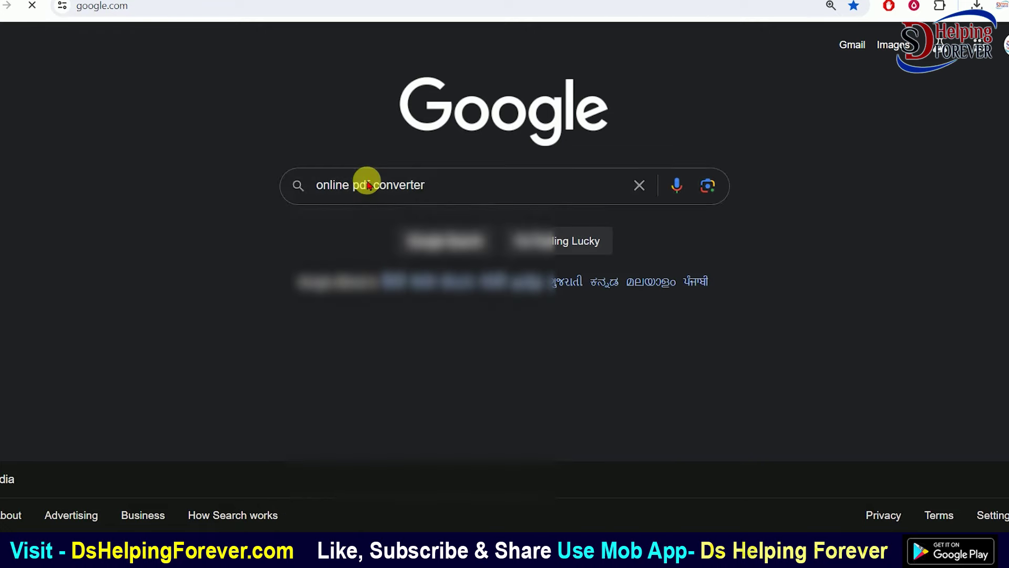
{"action": "key", "text": "Return"}
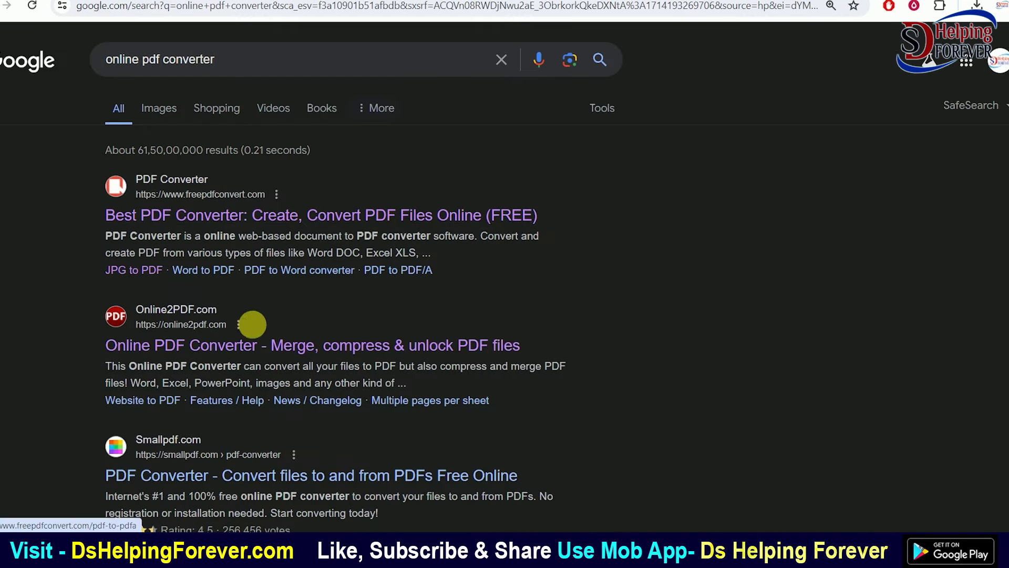
{"action": "scroll", "coordinate": [188, 274], "scroll_direction": "down", "scroll_amount": 1}
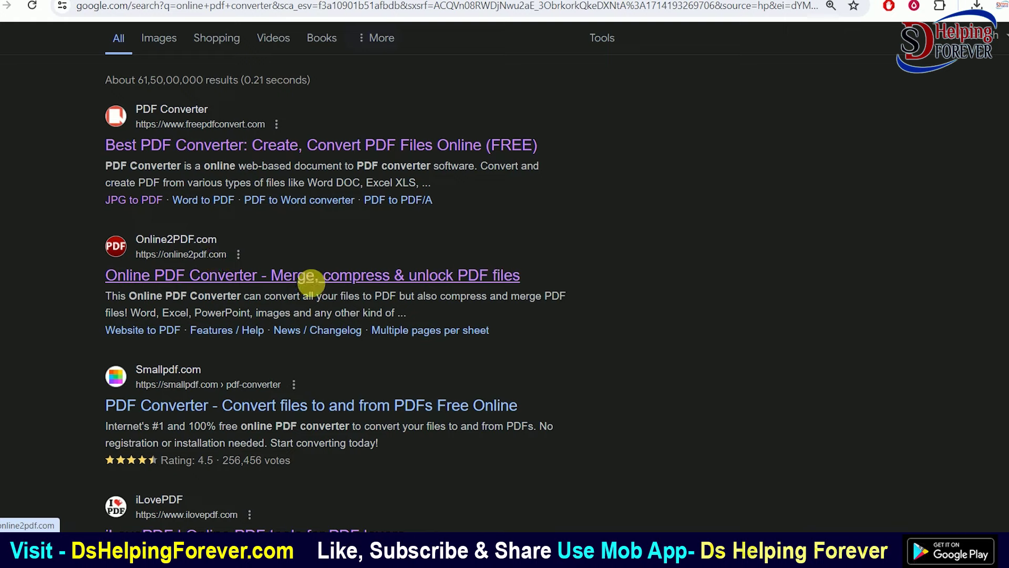
{"action": "scroll", "coordinate": [316, 274], "scroll_direction": "down", "scroll_amount": 2}
{"action": "scroll", "coordinate": [294, 281], "scroll_direction": "down", "scroll_amount": 1}
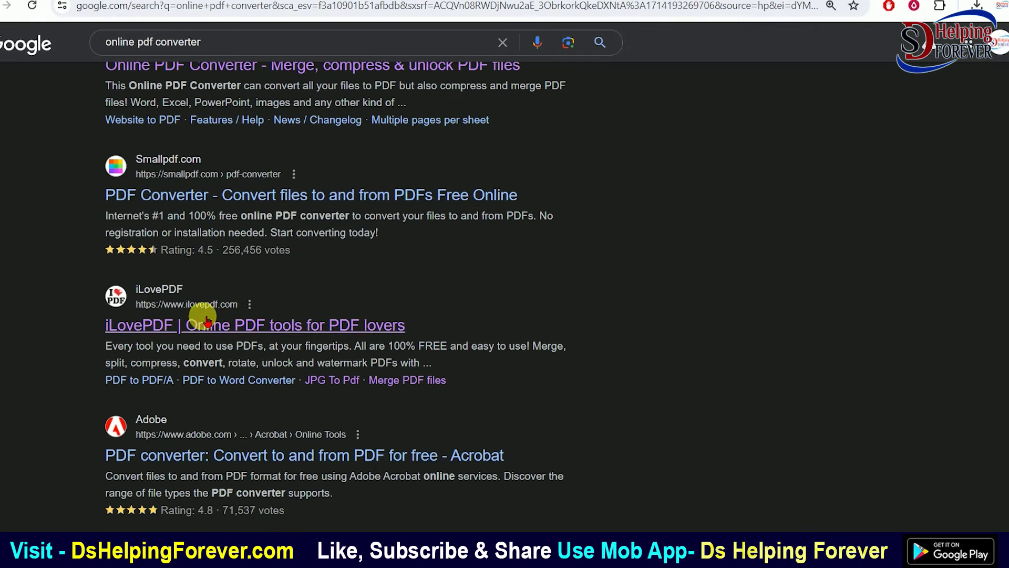
- Open the iLovePDF website and find its JPG to PDF conversion tool
{"action": "left_click", "coordinate": [270, 330]}
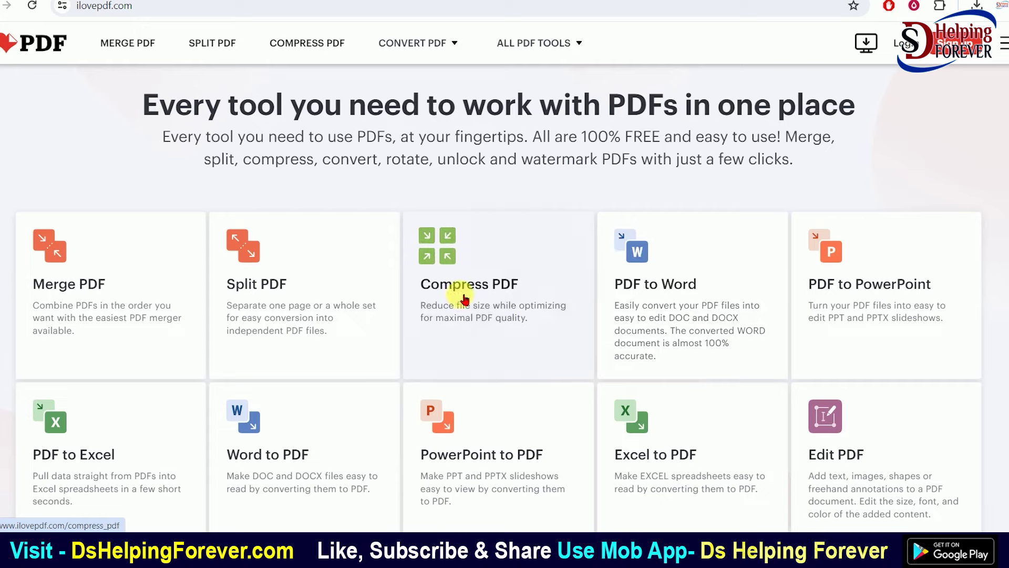
{"action": "scroll", "coordinate": [532, 302], "scroll_direction": "down", "scroll_amount": 1}
{"action": "scroll", "coordinate": [489, 317], "scroll_direction": "down", "scroll_amount": 2}
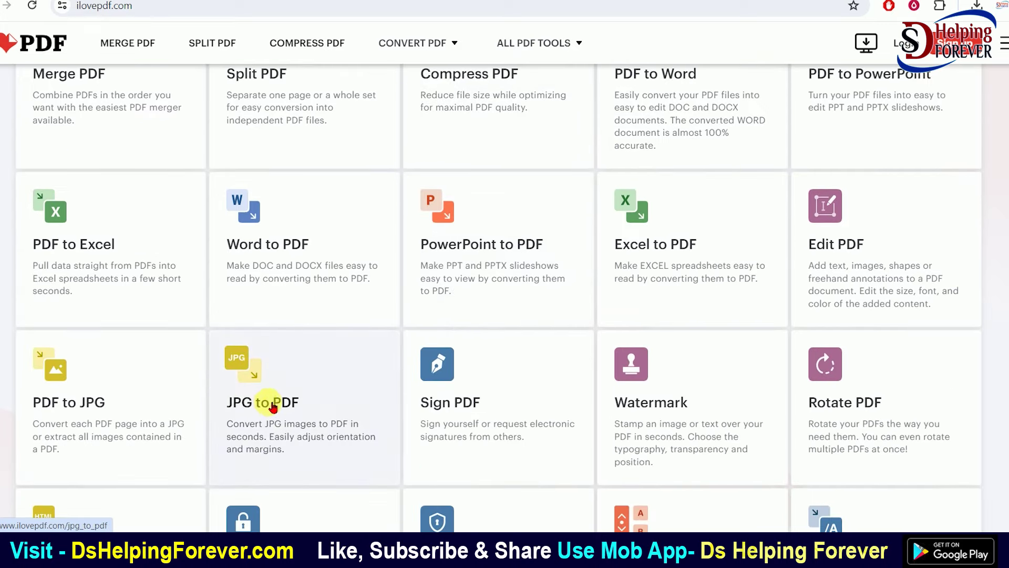
{"action": "scroll", "coordinate": [273, 315], "scroll_direction": "down", "scroll_amount": 2}
{"action": "left_click", "coordinate": [263, 273]}
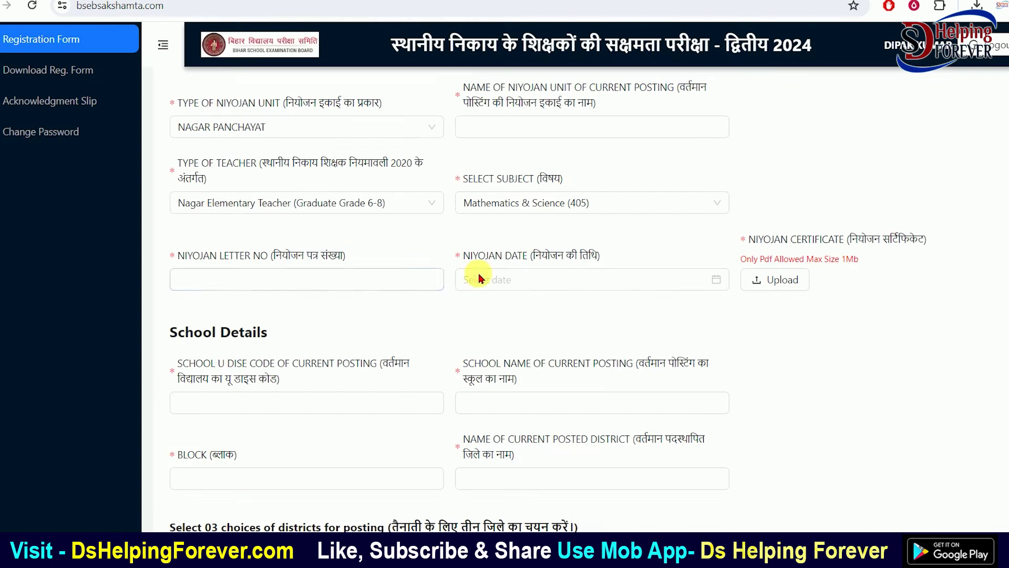
- Go through the school details fields on the registration form: U DISE code, school name, block and current posted district
{"action": "scroll", "coordinate": [410, 316], "scroll_direction": "down", "scroll_amount": 3}
{"action": "left_click_drag", "start_coordinate": [191, 192], "coordinate": [263, 196]}
{"action": "left_click", "coordinate": [216, 224]}
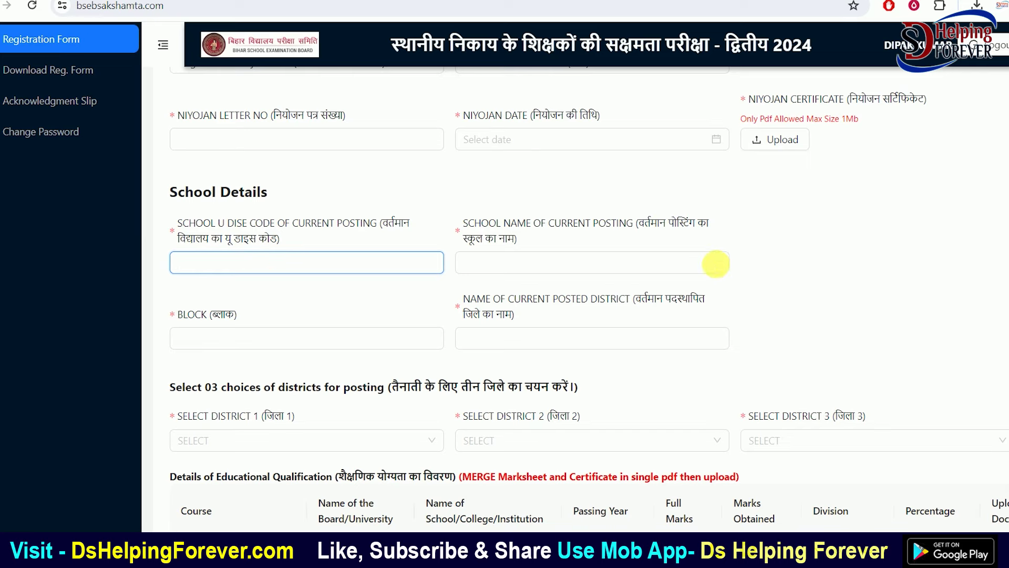
{"action": "left_click", "coordinate": [502, 262]}
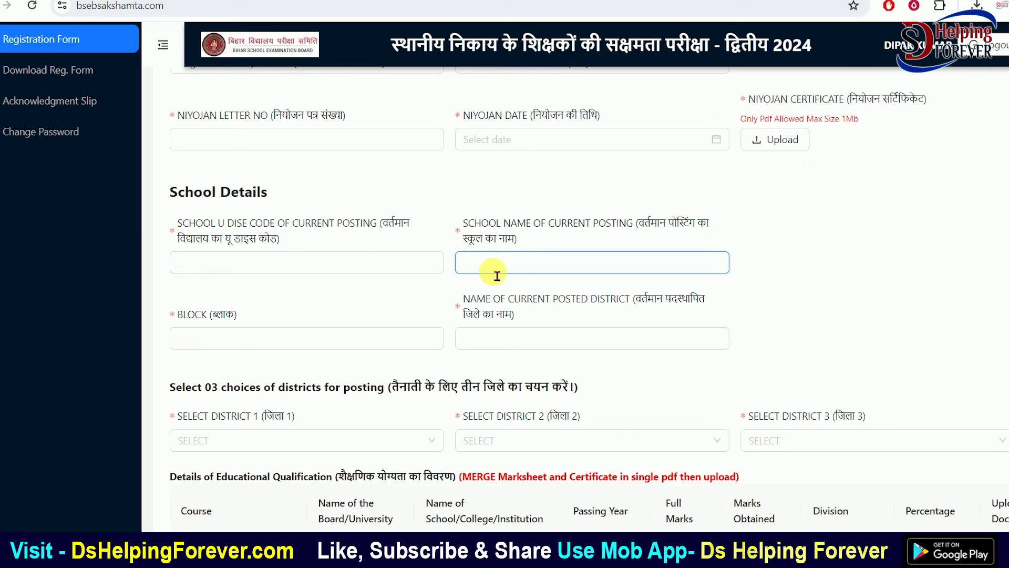
{"action": "scroll", "coordinate": [368, 242], "scroll_direction": "down", "scroll_amount": 3}
{"action": "left_click", "coordinate": [235, 199]}
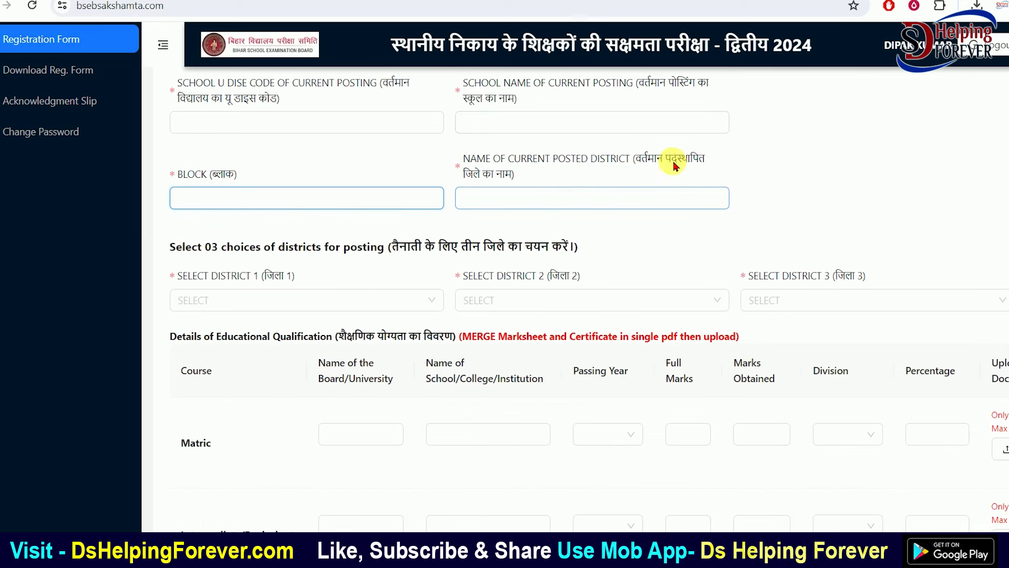
{"action": "left_click", "coordinate": [551, 203]}
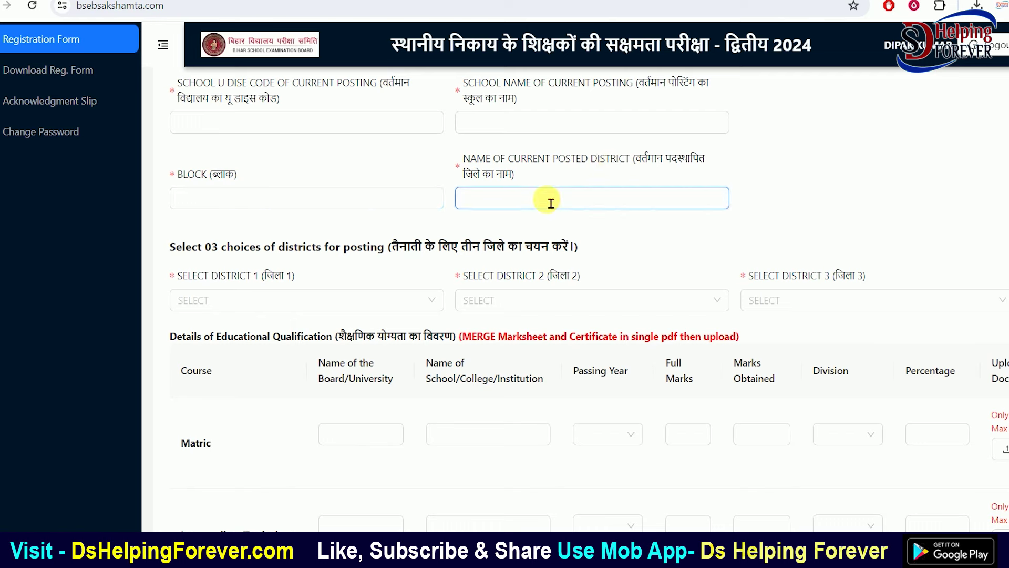
- Select GOPALGANJ, BEGUSARAI and BHOJPUR as the first, second and third district choices for posting
{"action": "scroll", "coordinate": [546, 199], "scroll_direction": "down", "scroll_amount": 1}
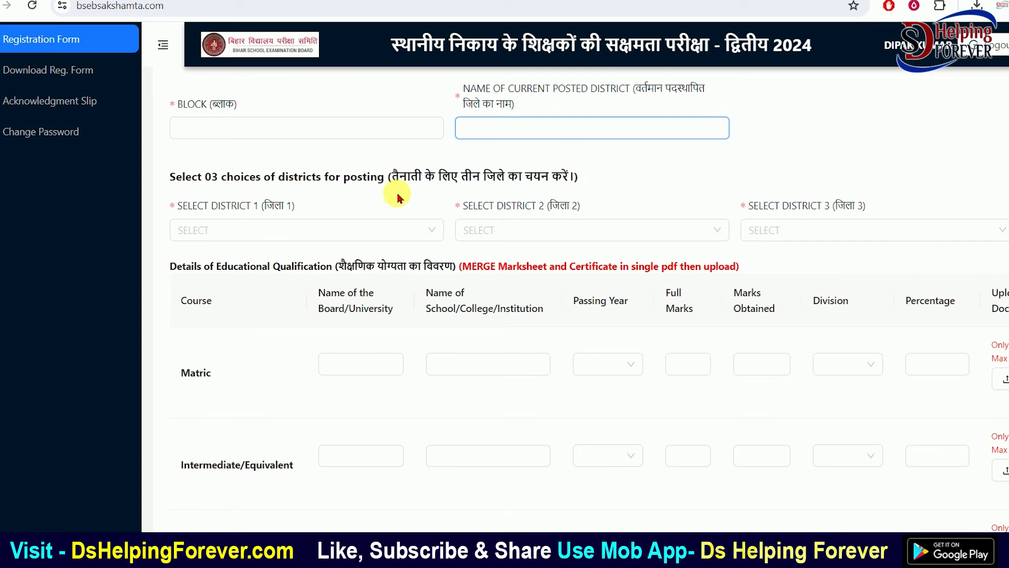
{"action": "left_click", "coordinate": [328, 232]}
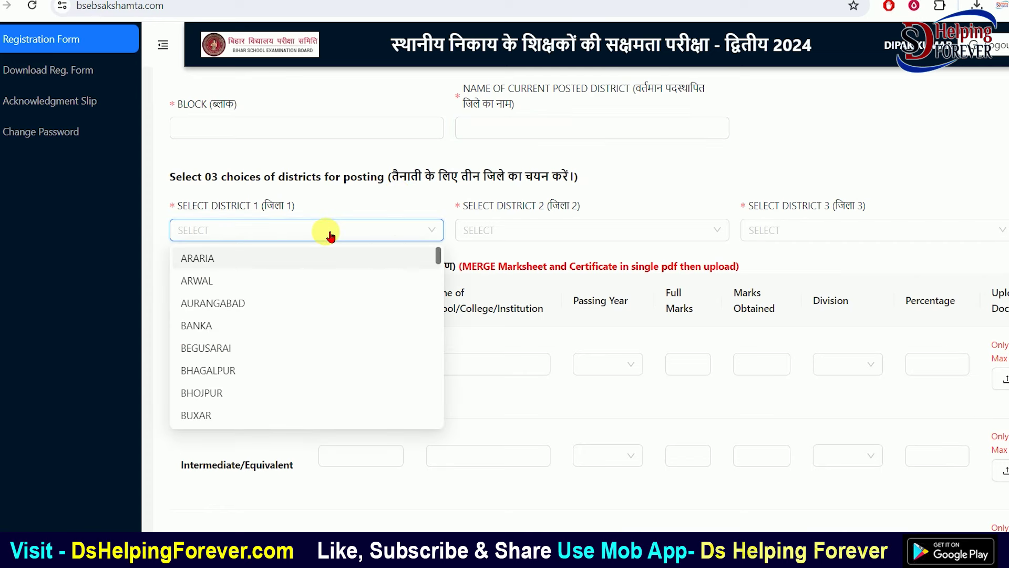
{"action": "scroll", "coordinate": [329, 339], "scroll_direction": "down", "scroll_amount": 3}
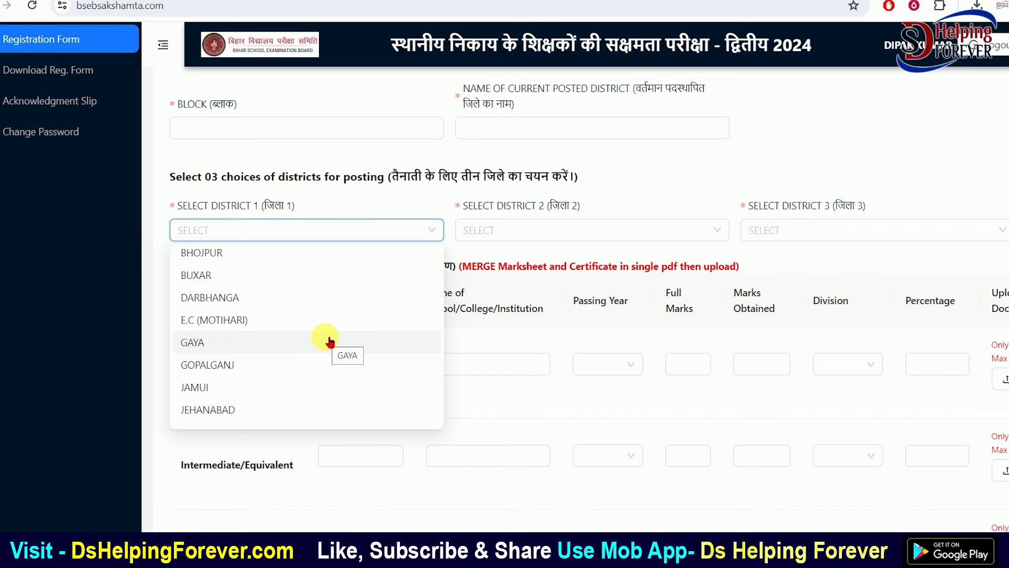
{"action": "left_click", "coordinate": [207, 365]}
{"action": "left_click", "coordinate": [591, 231]}
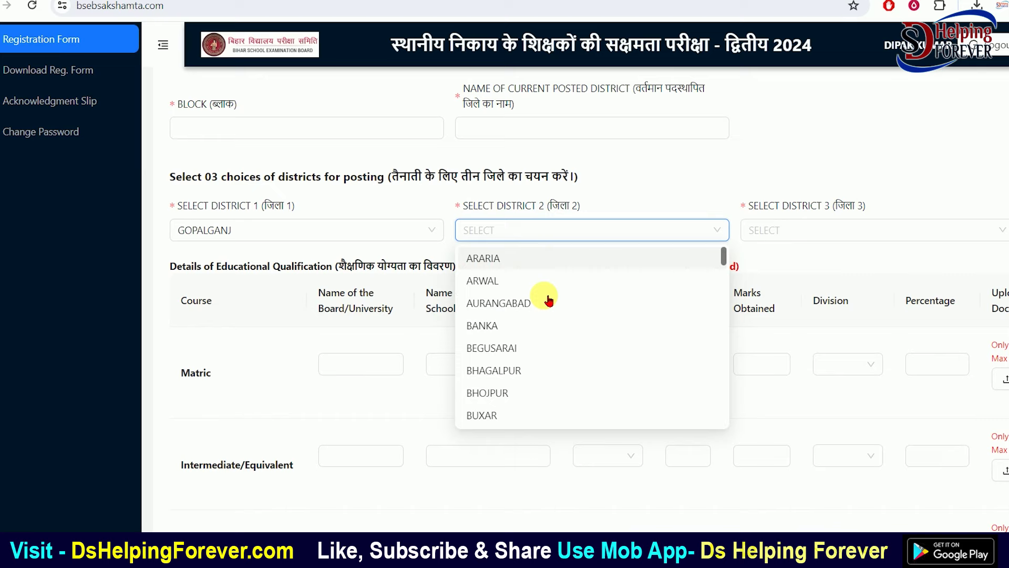
{"action": "left_click", "coordinate": [520, 348]}
{"action": "left_click", "coordinate": [799, 229]}
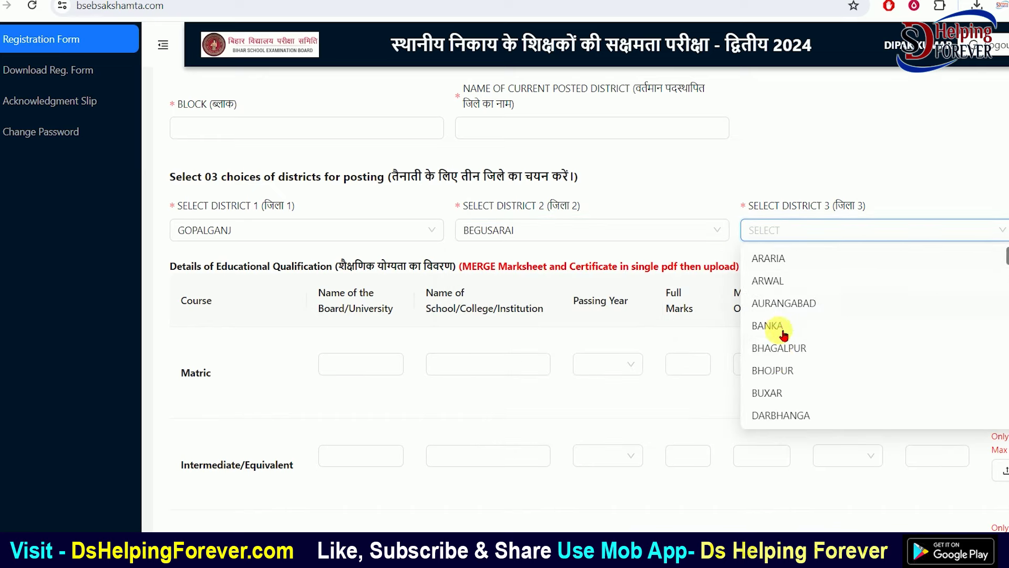
{"action": "left_click", "coordinate": [785, 371]}
{"action": "scroll", "coordinate": [597, 336], "scroll_direction": "down", "scroll_amount": 3}
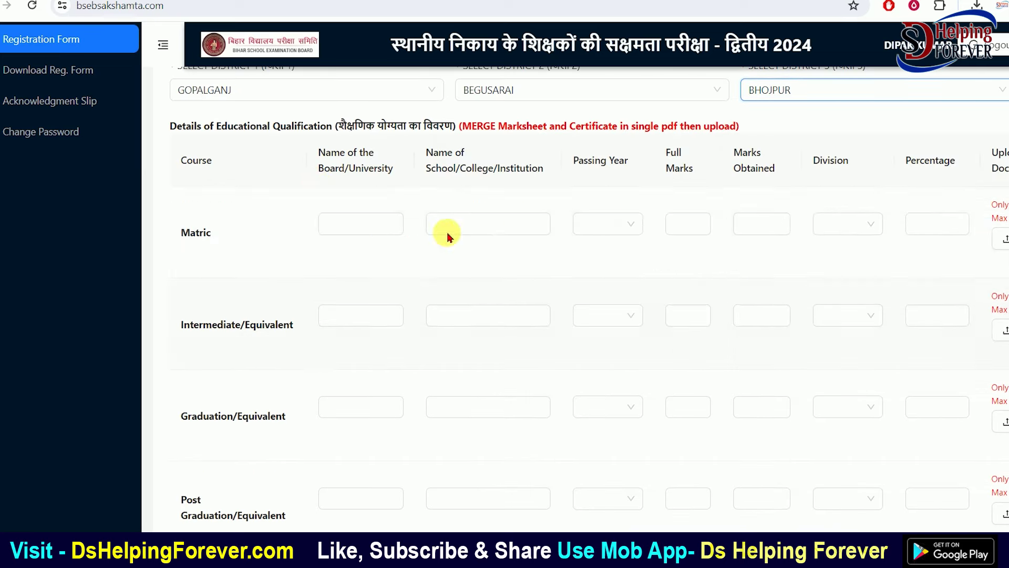